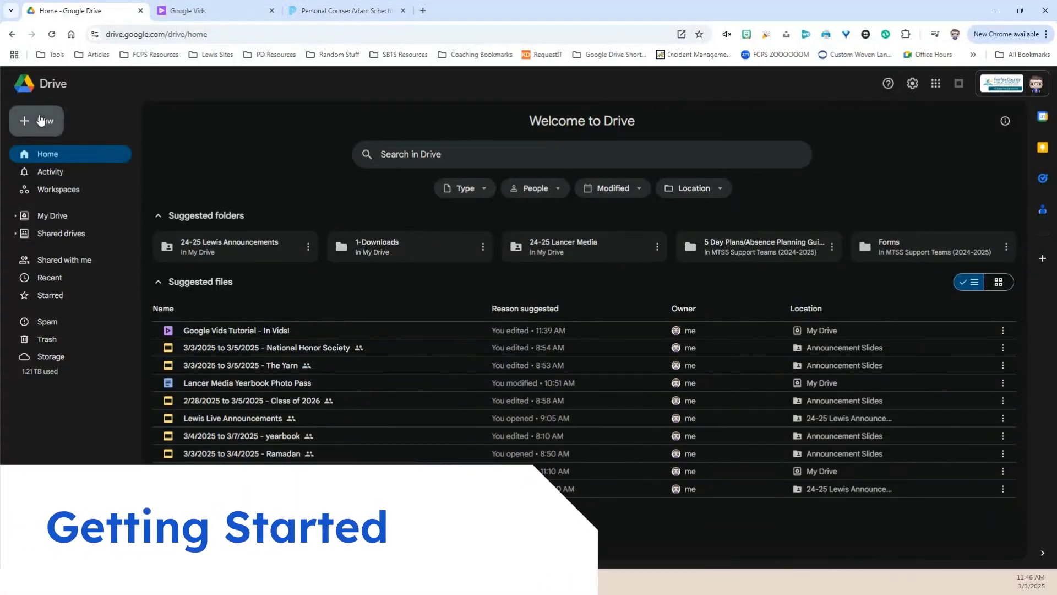
Step: Create a new Google Vids video by going to vids.new
click(61, 127)
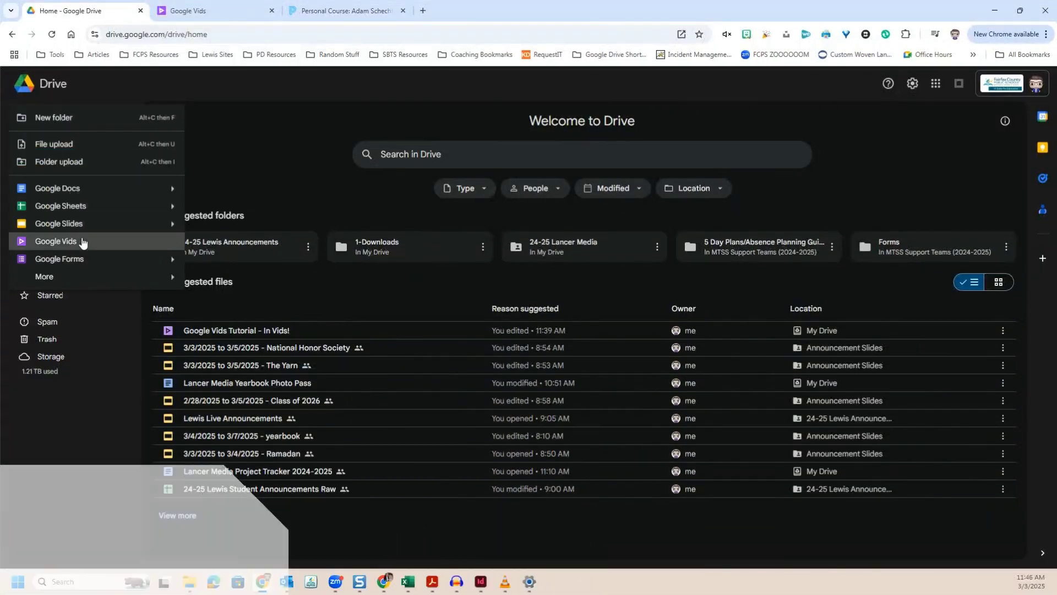
click(232, 8)
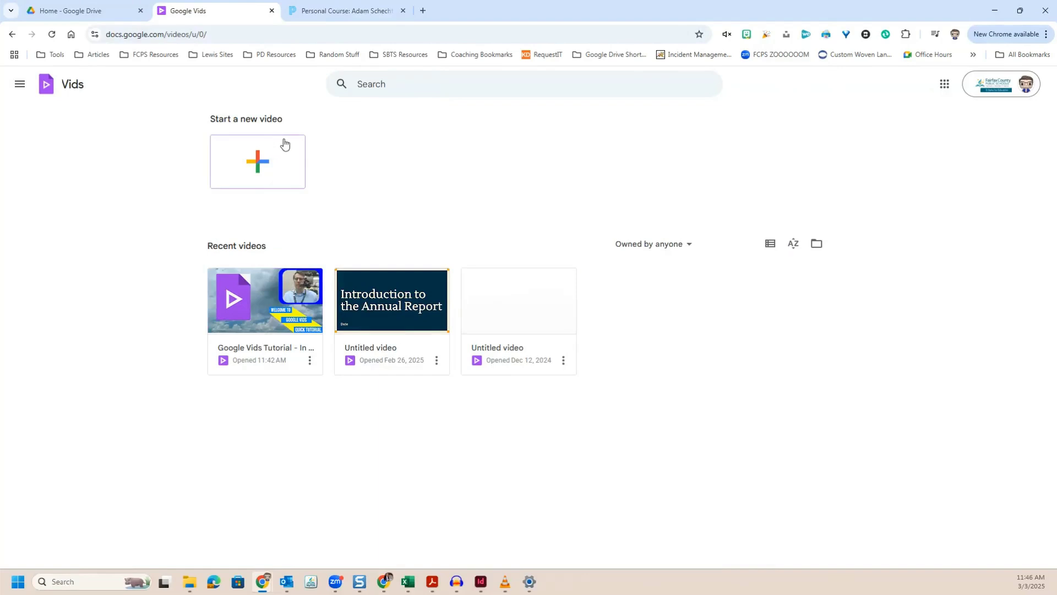
click(271, 35)
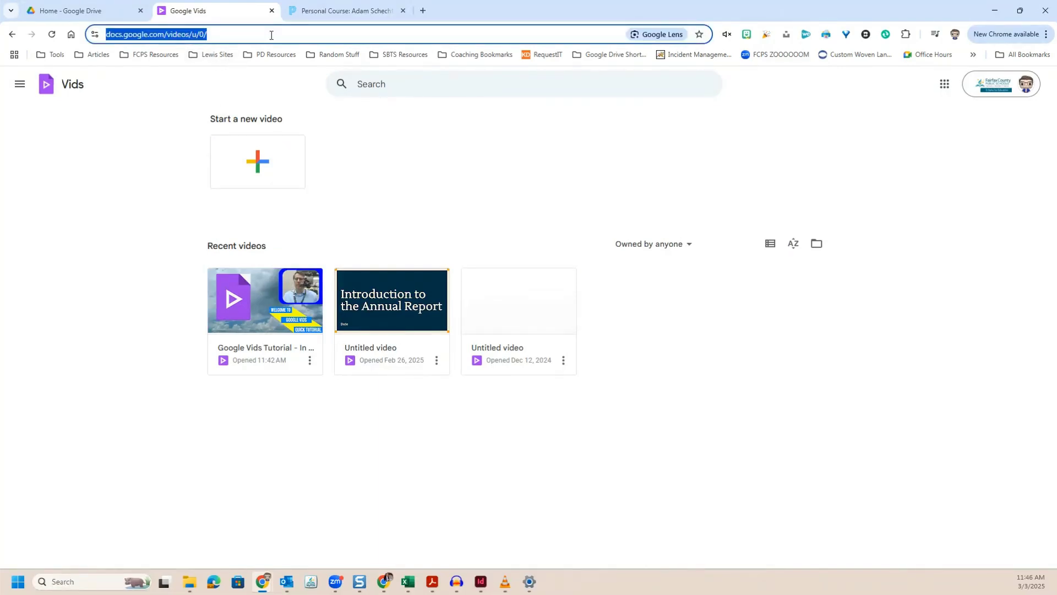
text(vids.new)
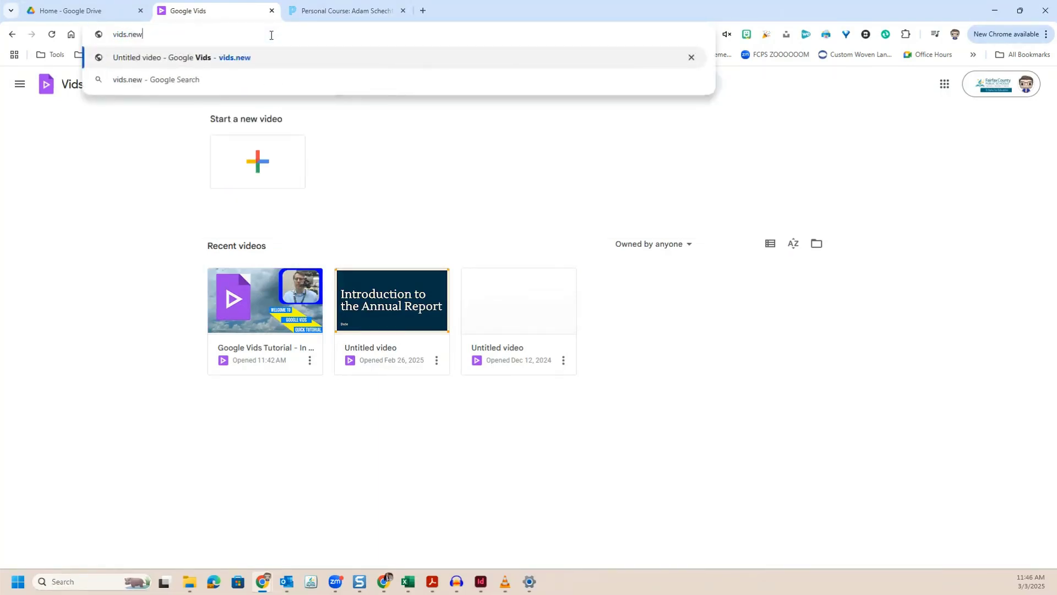
key(Return)
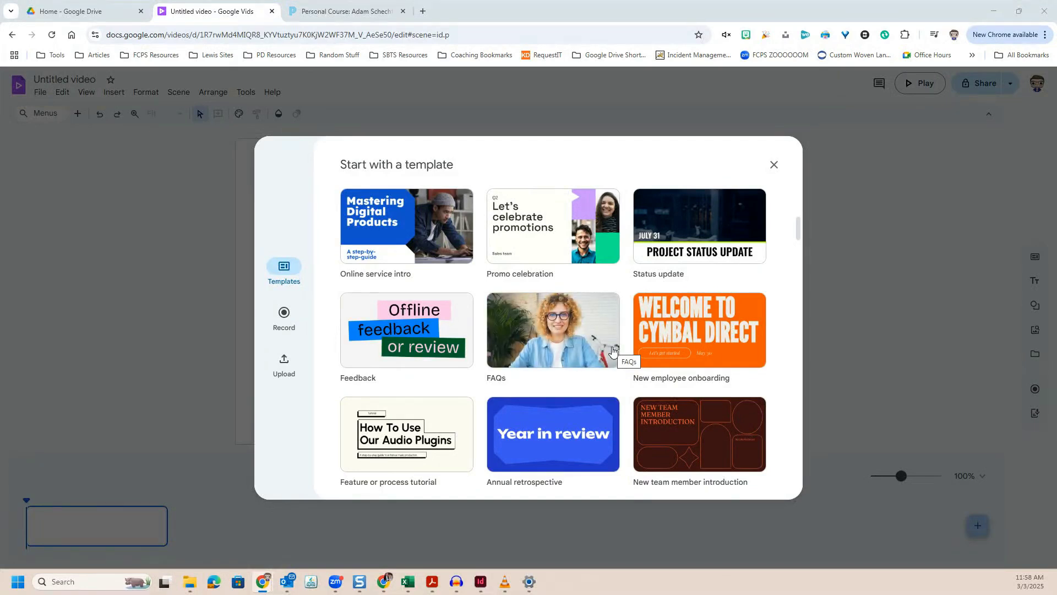
Step: Insert the Getting started scene from the FAQs template and add a new blank scene after it
click(613, 350)
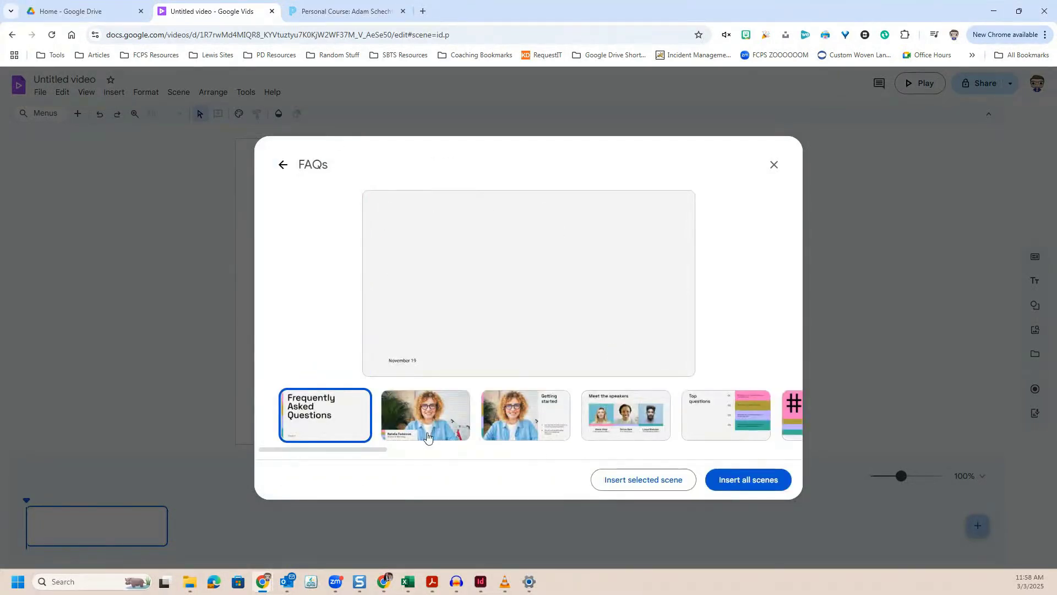
click(513, 414)
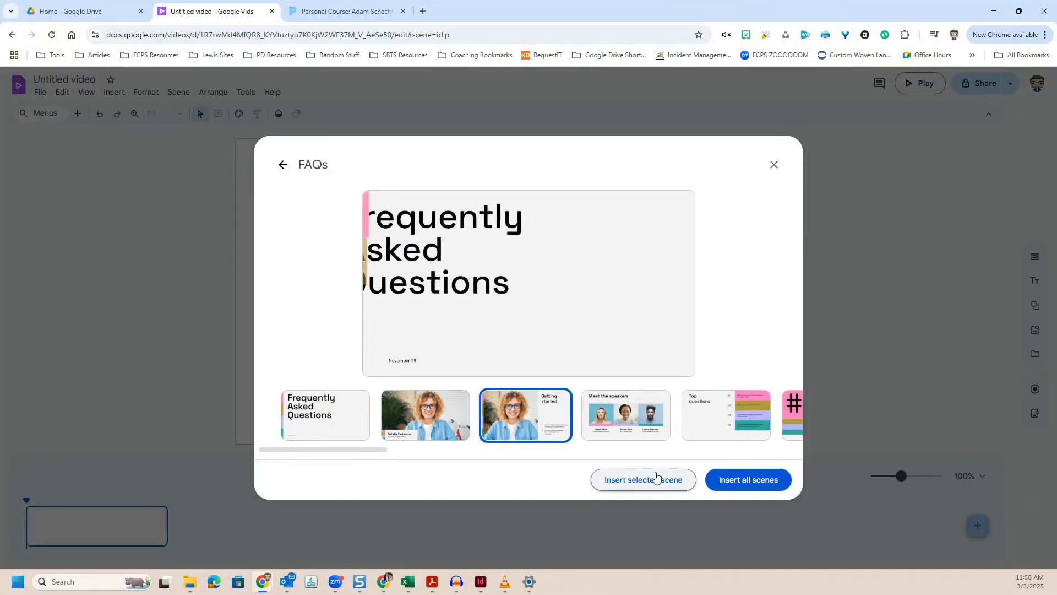
click(656, 478)
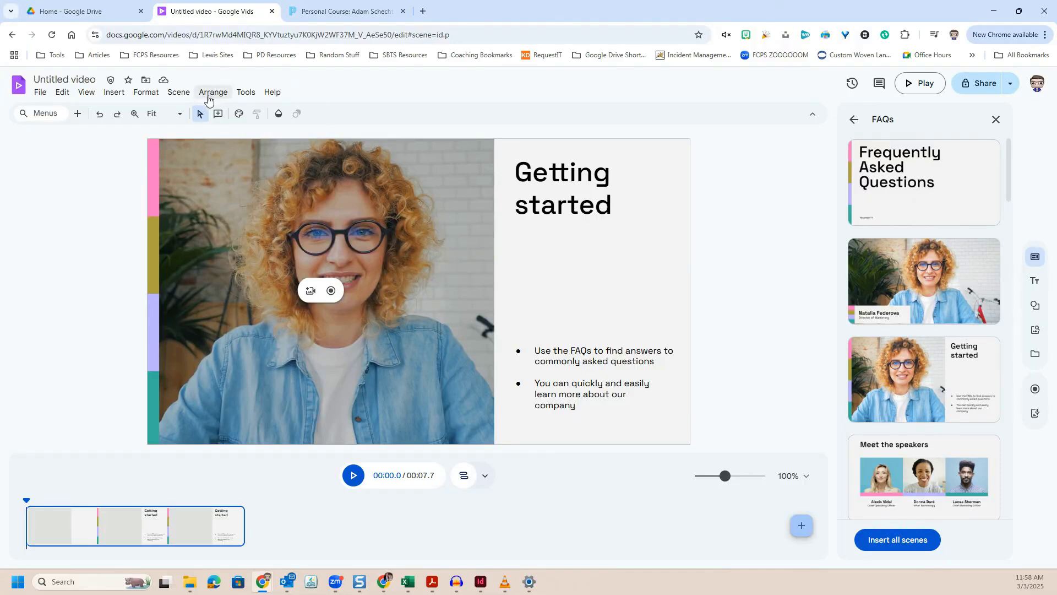
click(187, 94)
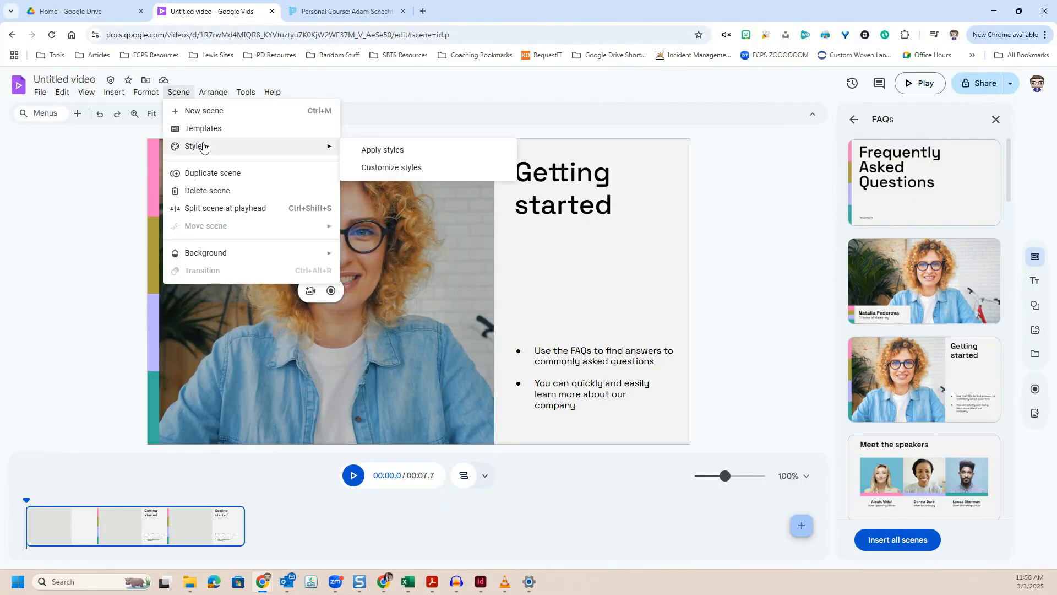
click(213, 111)
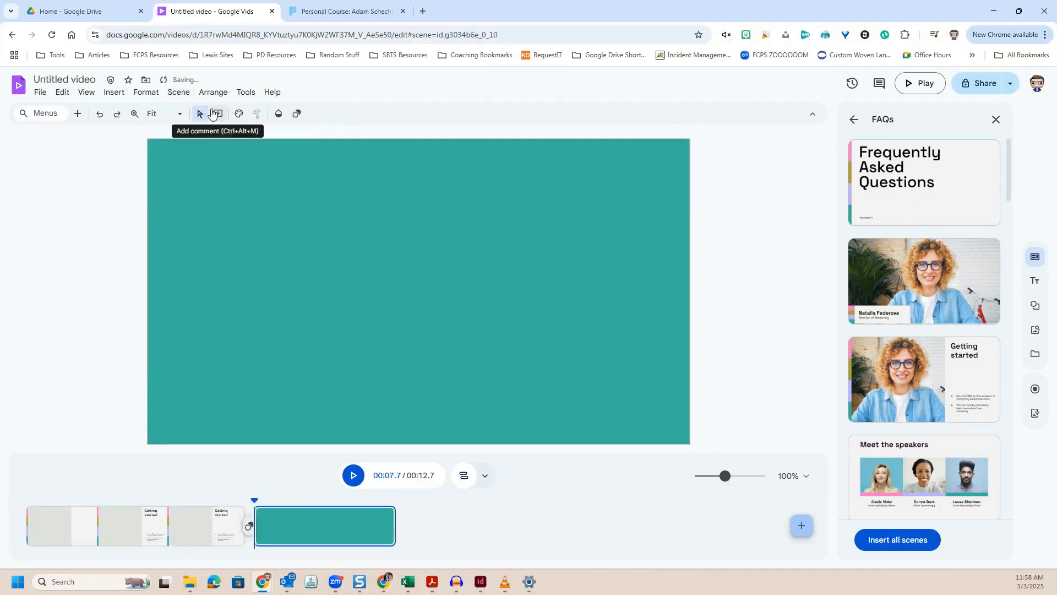
Step: Replace the title text of the Getting started scene with "New Scene"
click(182, 525)
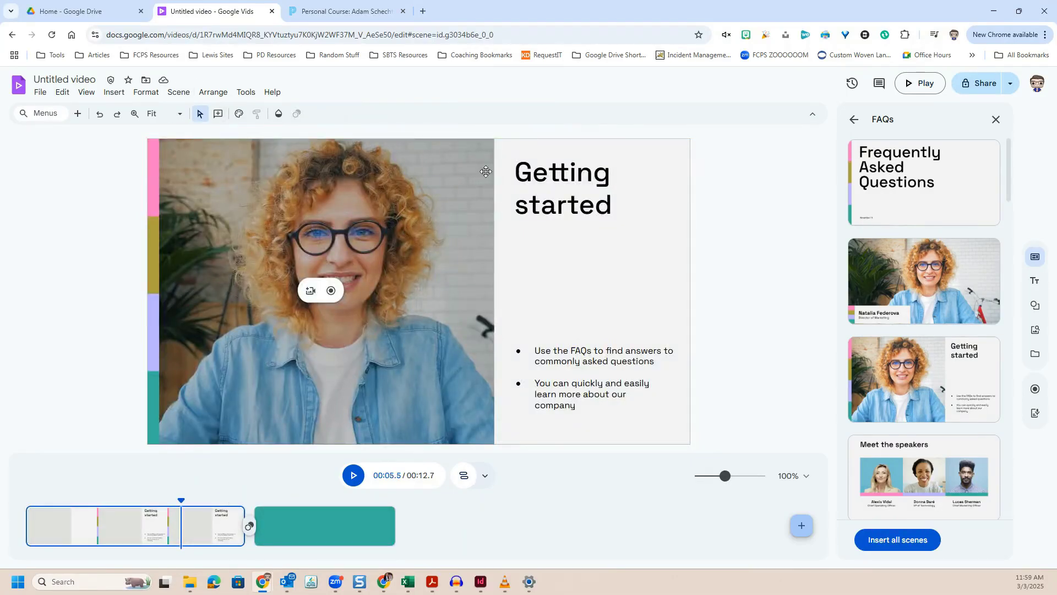
right_click(431, 261)
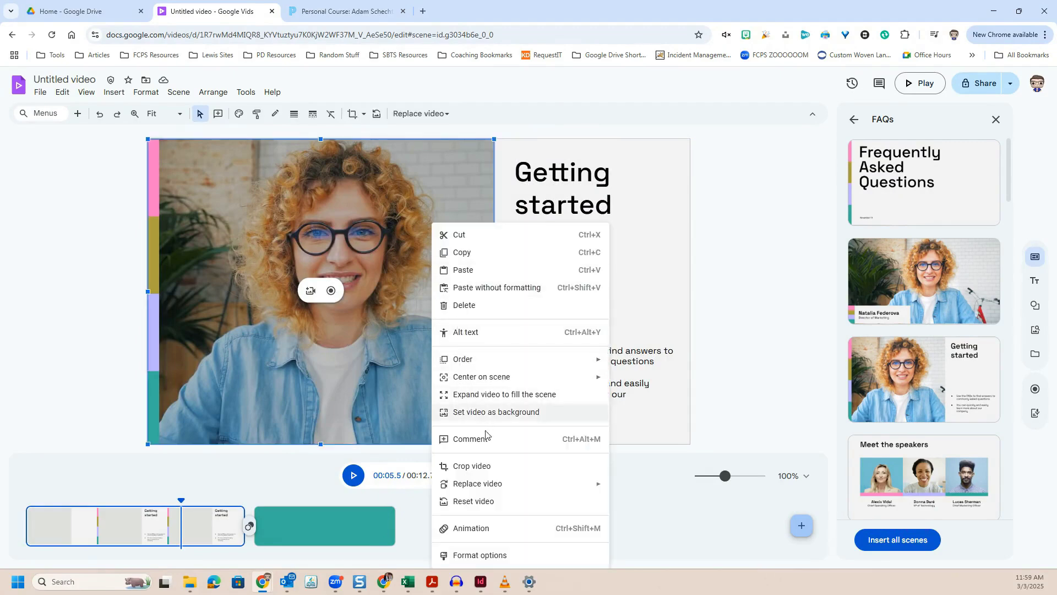
mouse_move(507, 485)
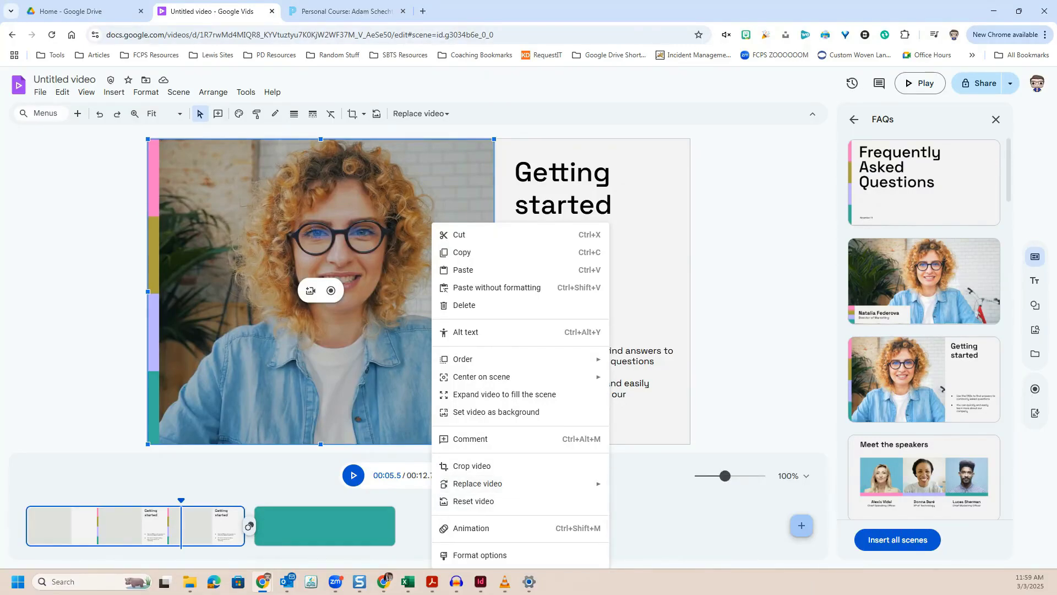
triple_click(581, 186)
text(New Scene)
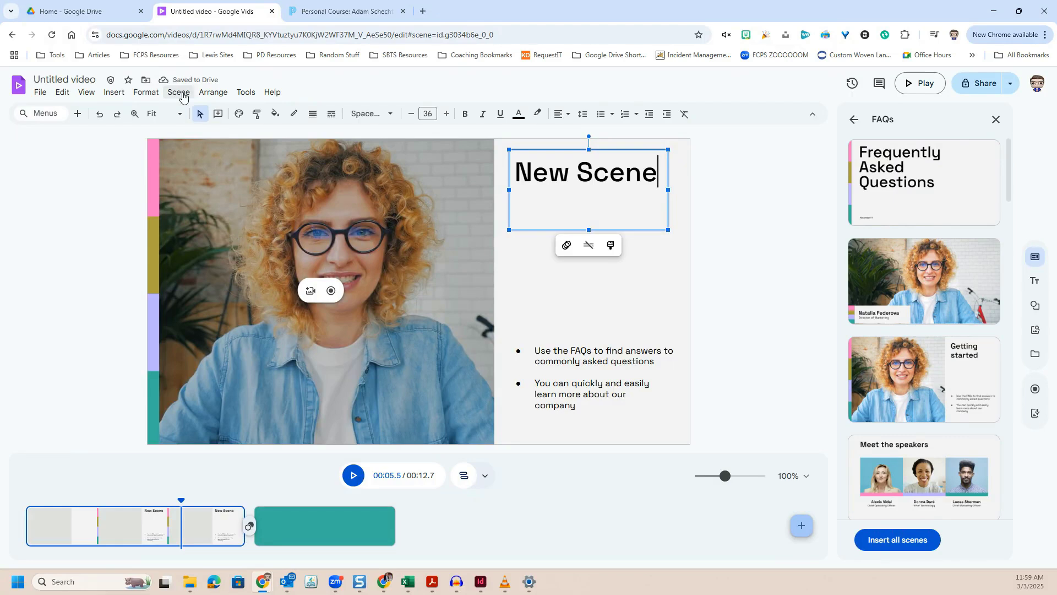
click(112, 92)
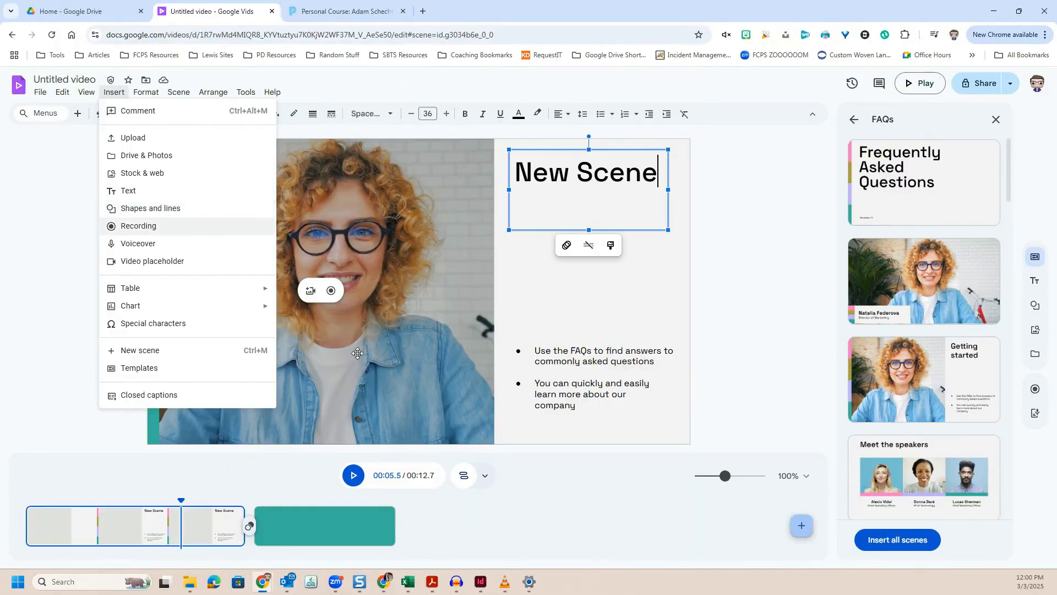
mouse_move(178, 92)
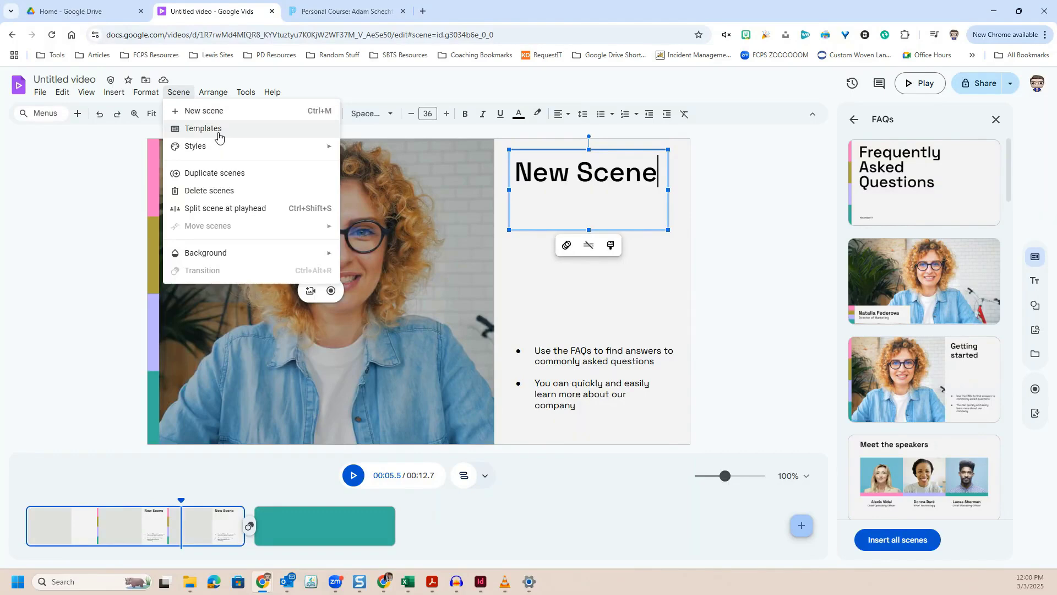
mouse_move(220, 151)
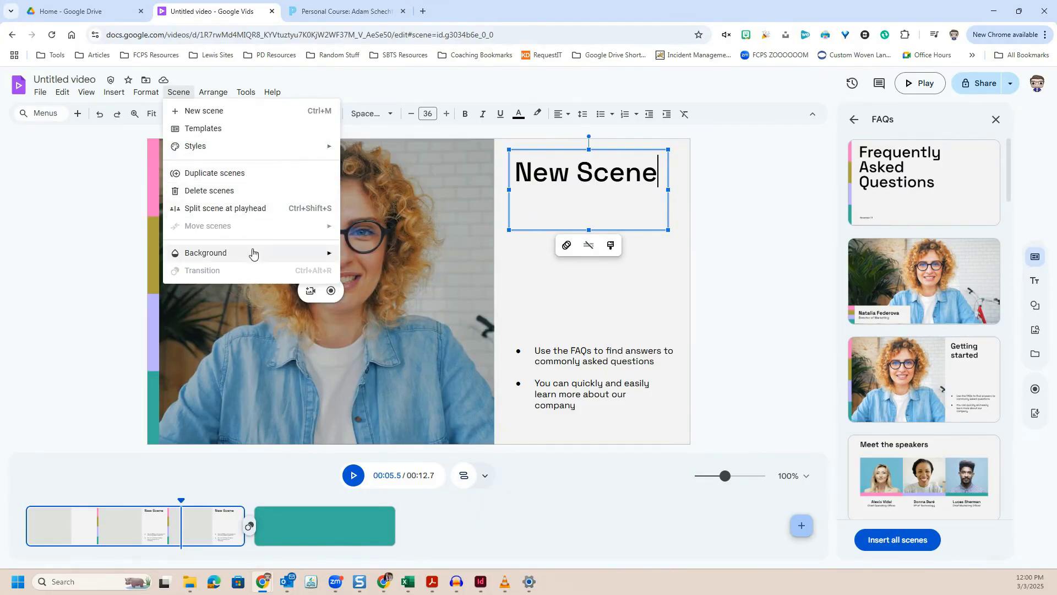
mouse_move(240, 259)
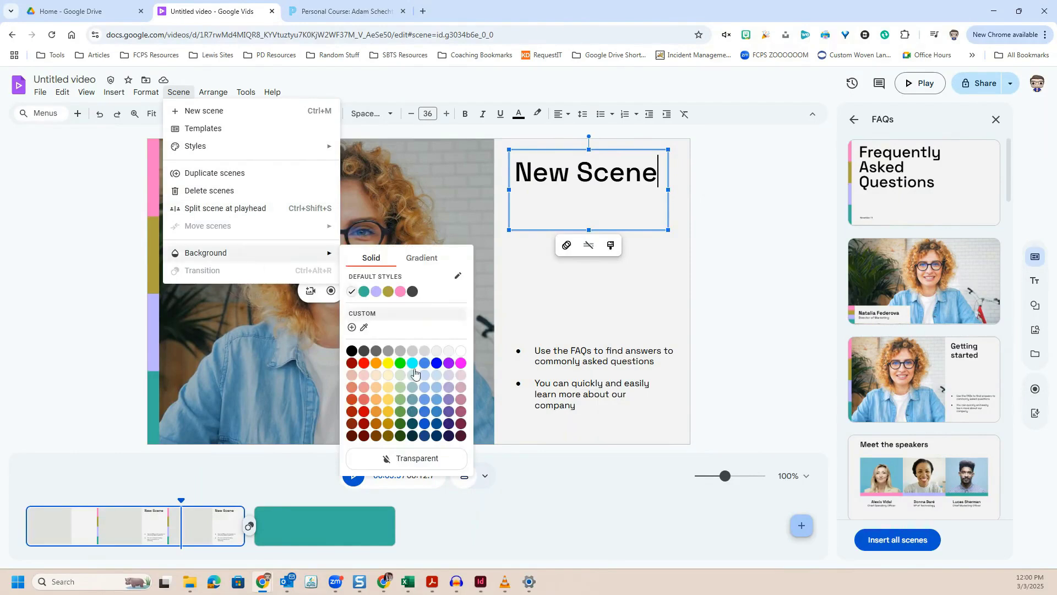
Step: Apply the Push transition to the blank teal scene
click(297, 527)
click(178, 93)
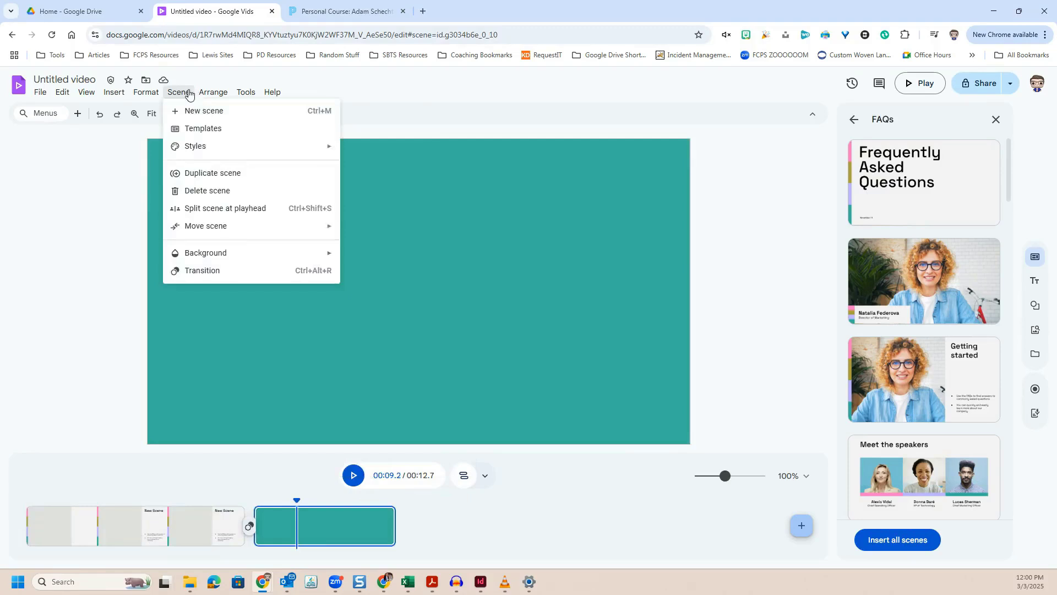
click(224, 273)
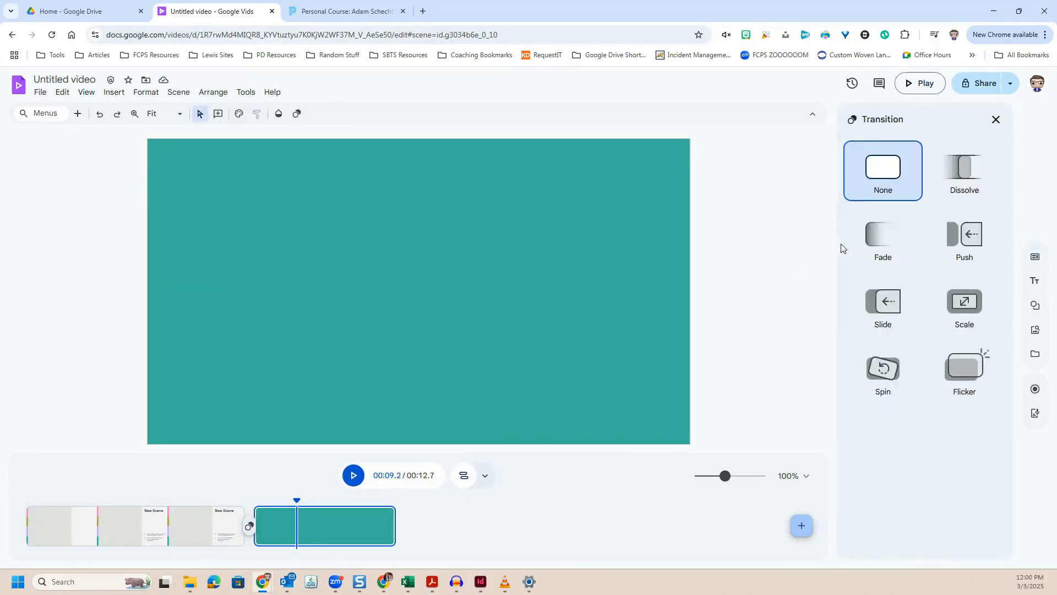
click(972, 240)
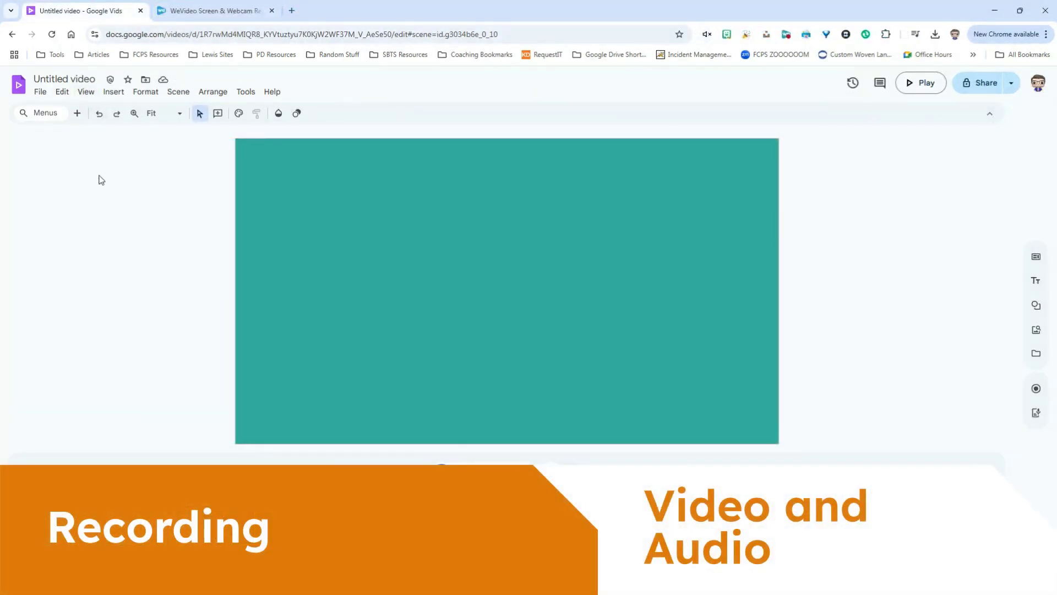
Step: Open the recording studio to view its camera, screen and voiceover recording modes, and return to the editor
click(114, 92)
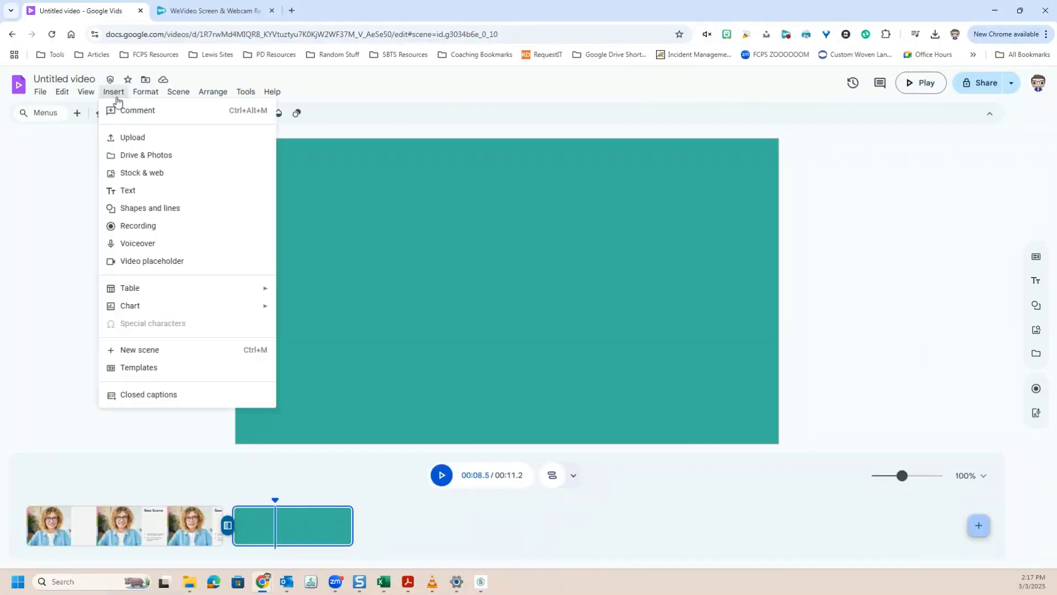
click(161, 228)
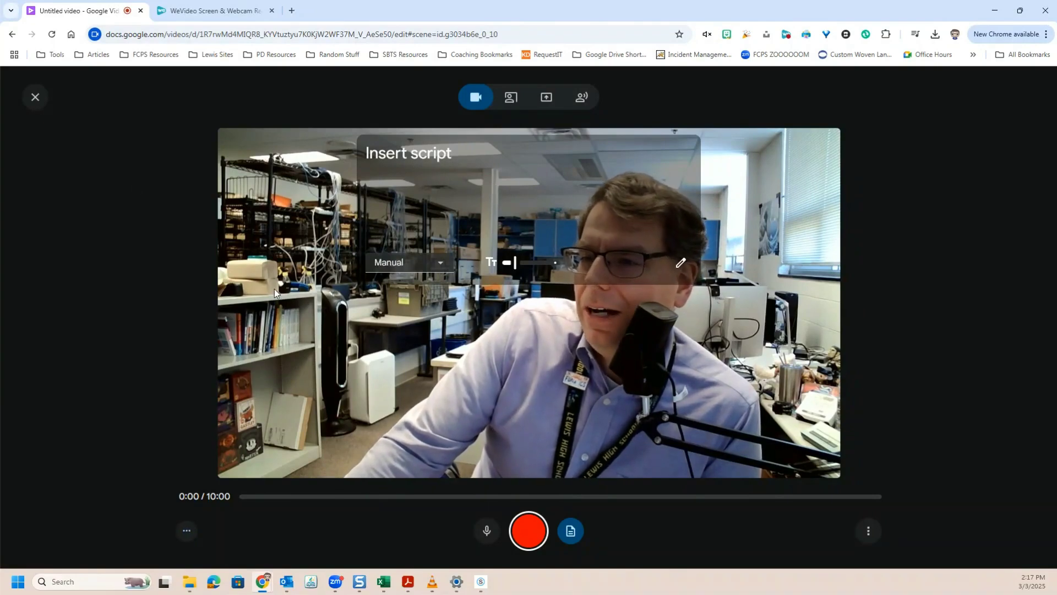
click(39, 100)
Step: Show the scripts for the teal scene and enter "Insert script to your video." as its script
click(80, 95)
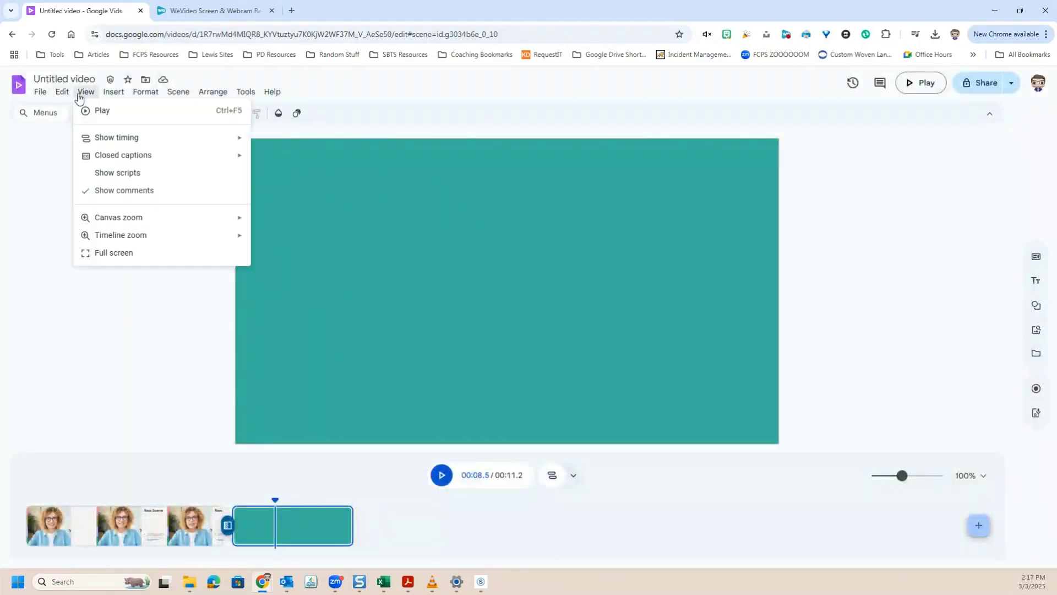
click(157, 173)
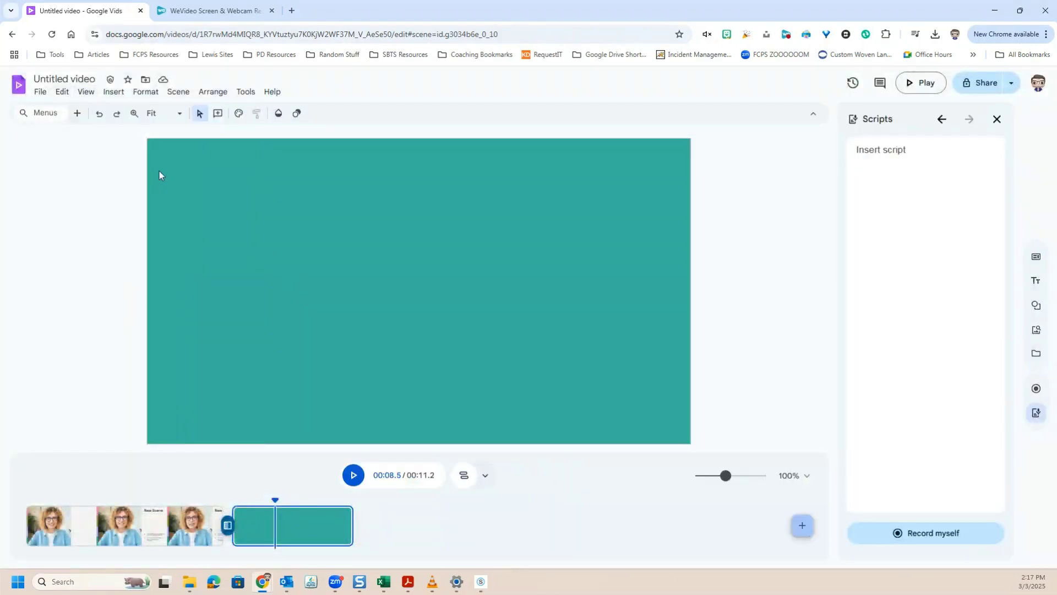
click(893, 154)
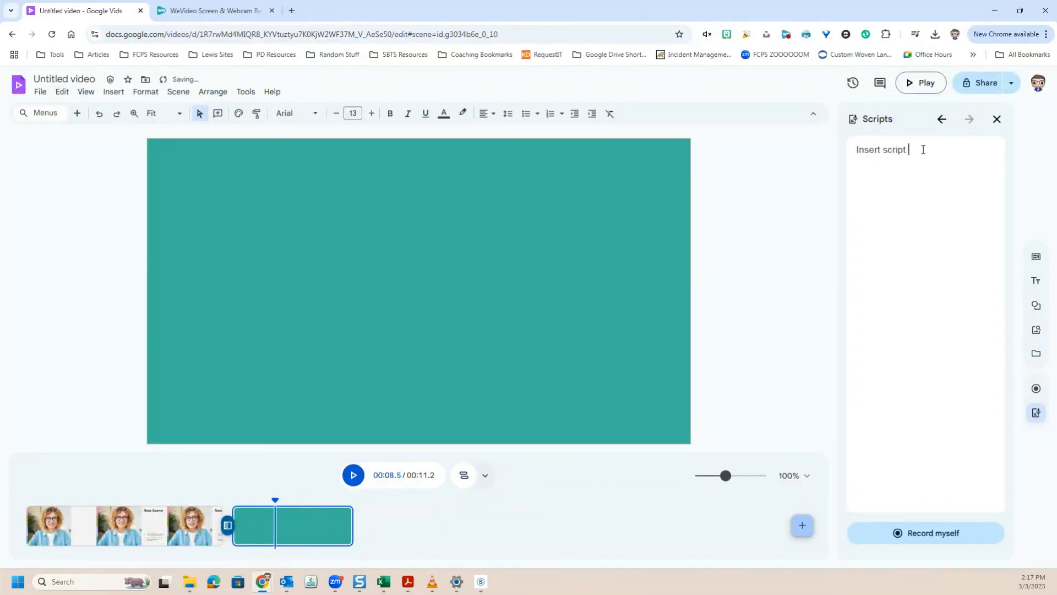
text(to your video.)
Step: Open camera recording from the script, set the teleprompter to Rolling, and adjust its scroll speed and text size
click(929, 533)
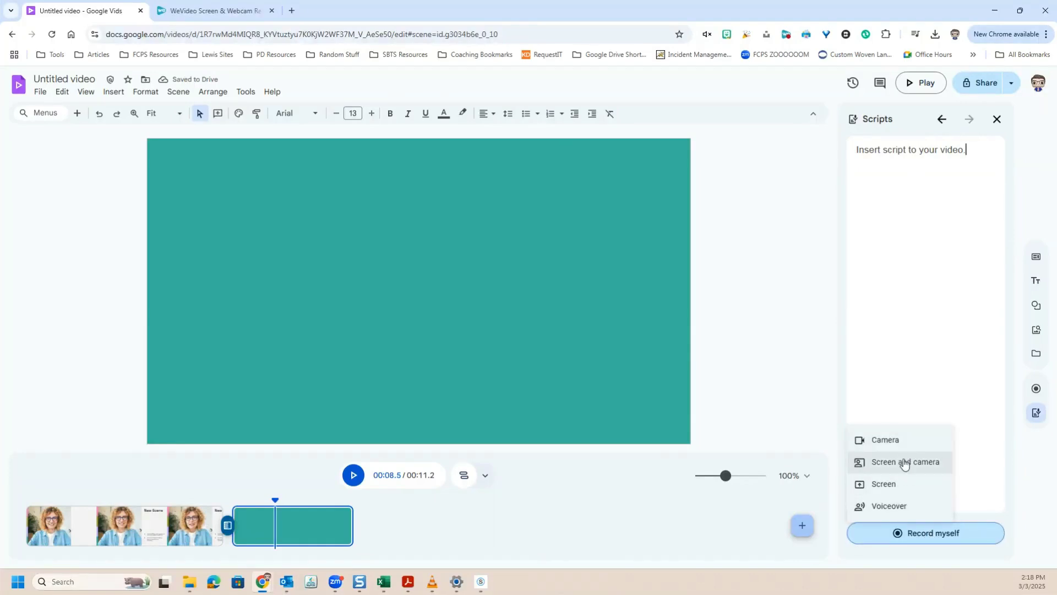
click(903, 440)
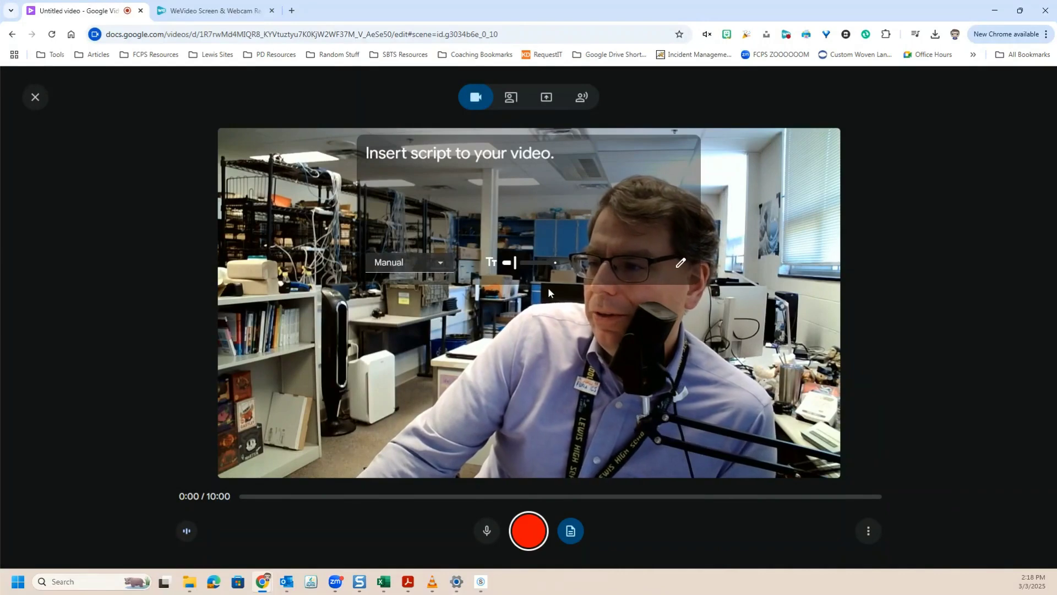
click(424, 270)
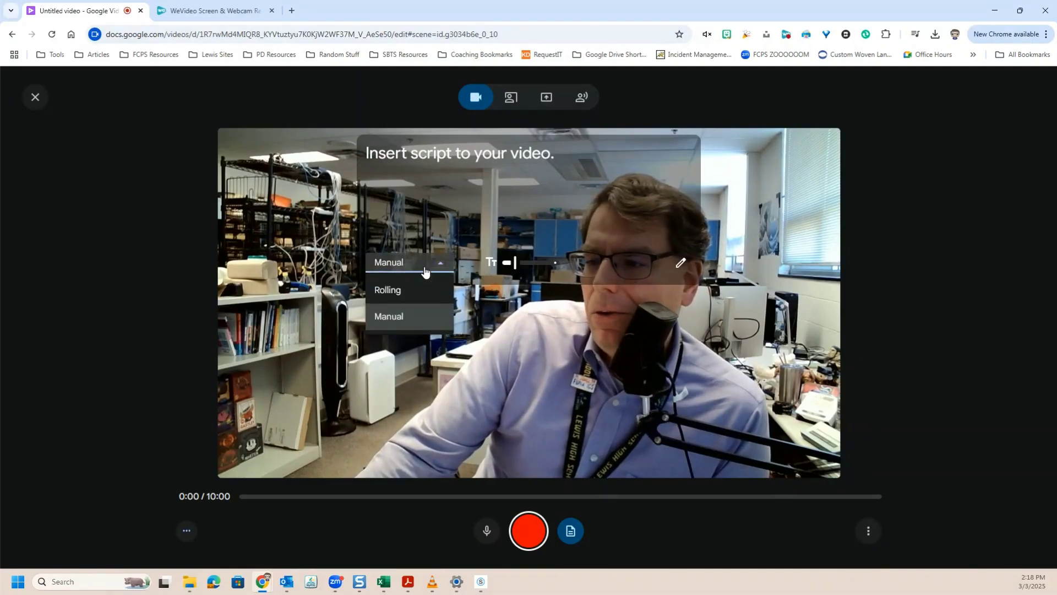
click(420, 291)
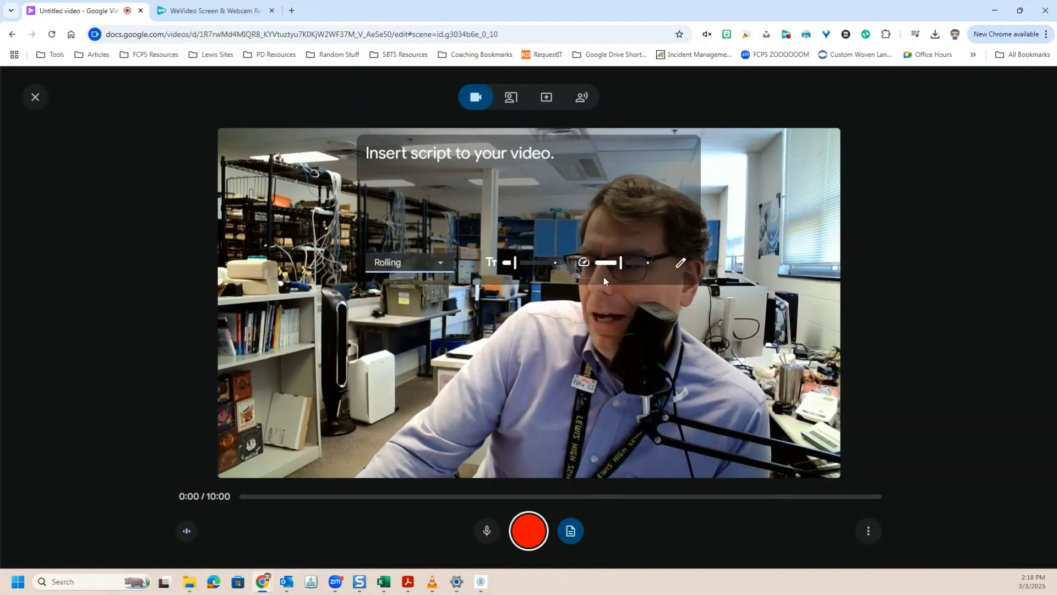
mouse_move(614, 266)
mouse_down()
mouse_move(604, 269)
mouse_move(632, 262)
mouse_move(619, 265)
mouse_up()
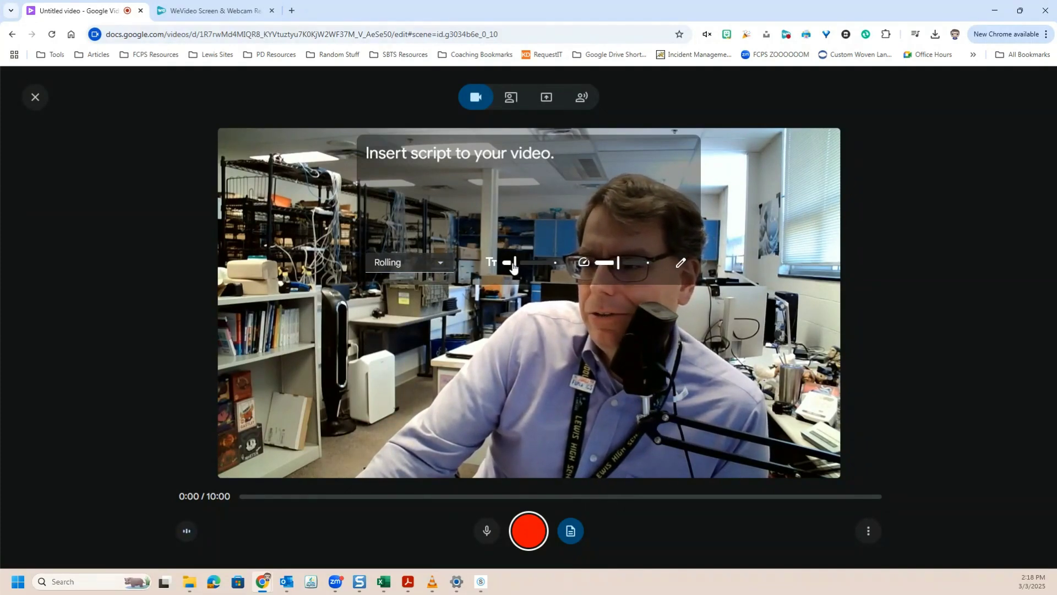
drag(515, 267, 536, 266)
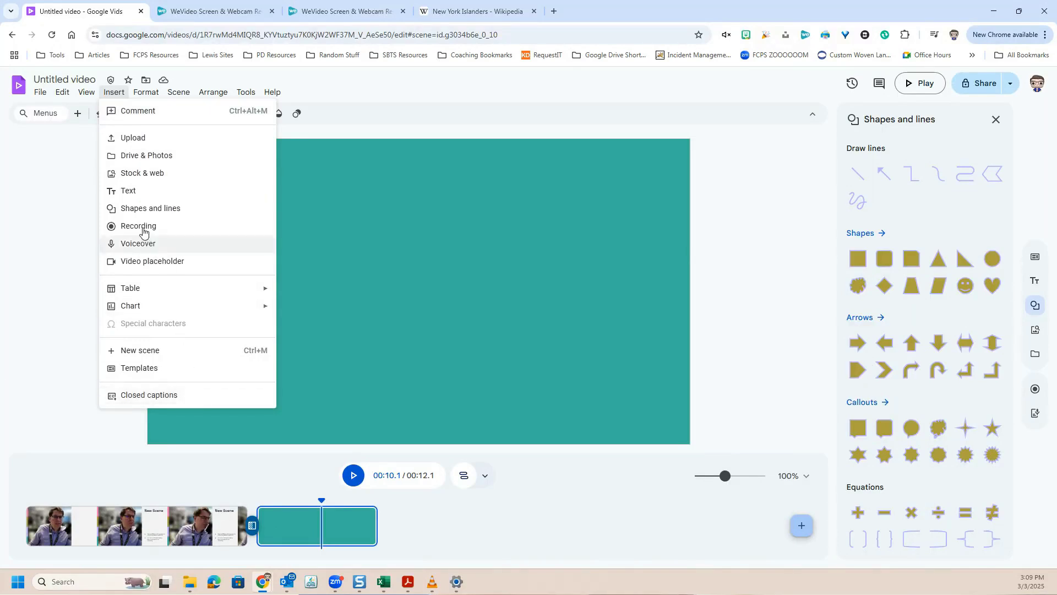
Step: Add a body text box and the green-shadowed name-and-title speaker label to the teal scene
click(134, 192)
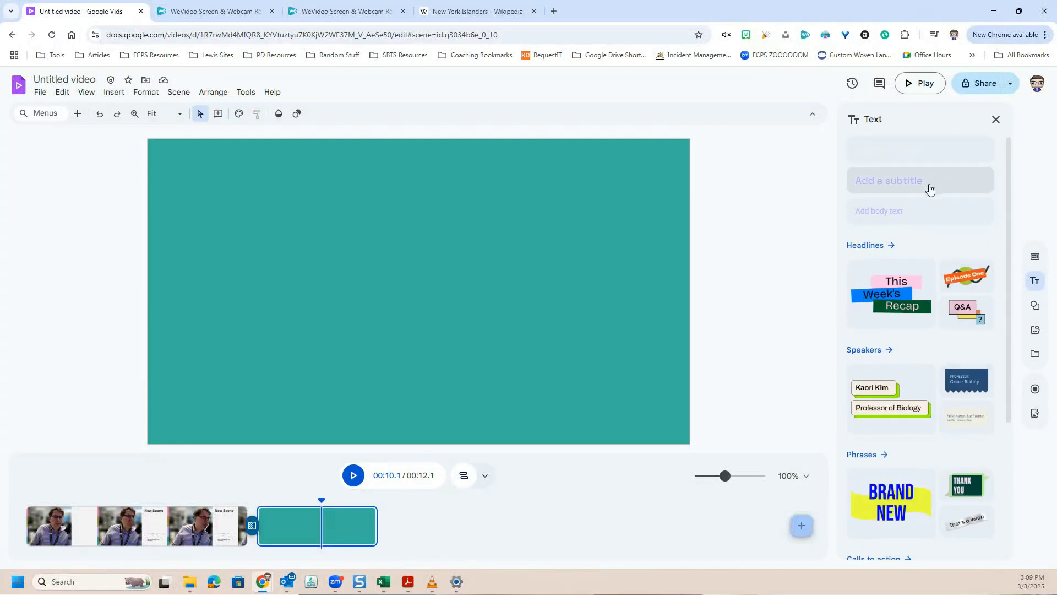
click(928, 210)
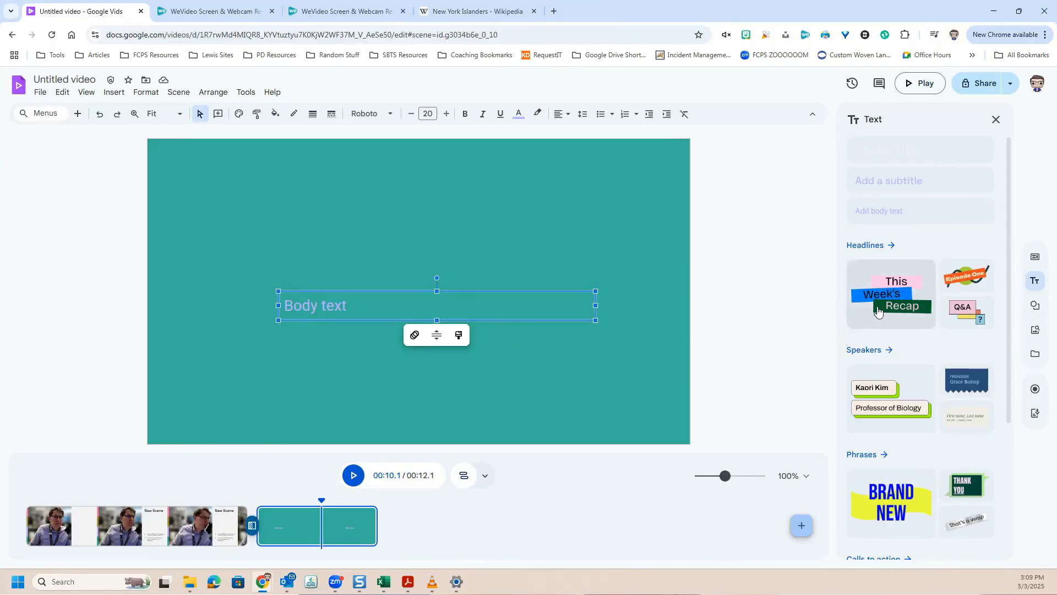
click(898, 387)
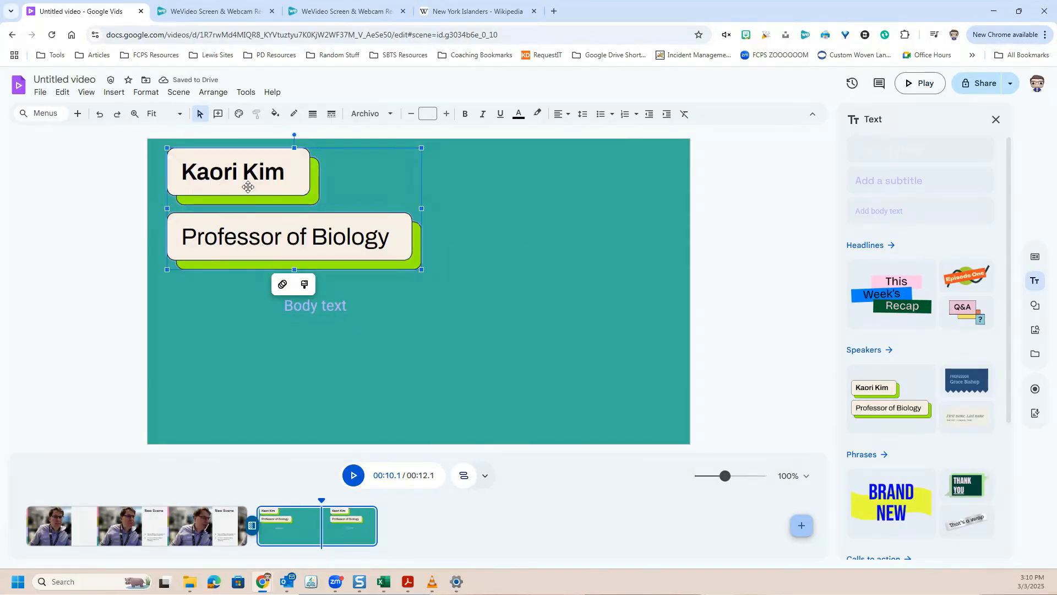
Step: Set the name text on the speaker label to the Carter One font and colour it blue
click(235, 175)
triple_click(234, 175)
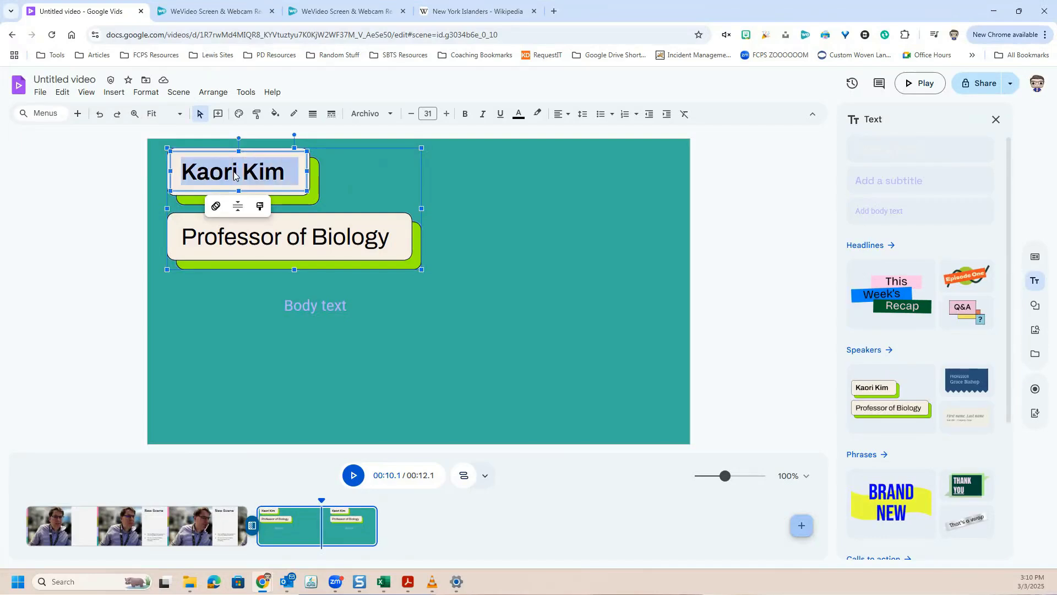
click(368, 113)
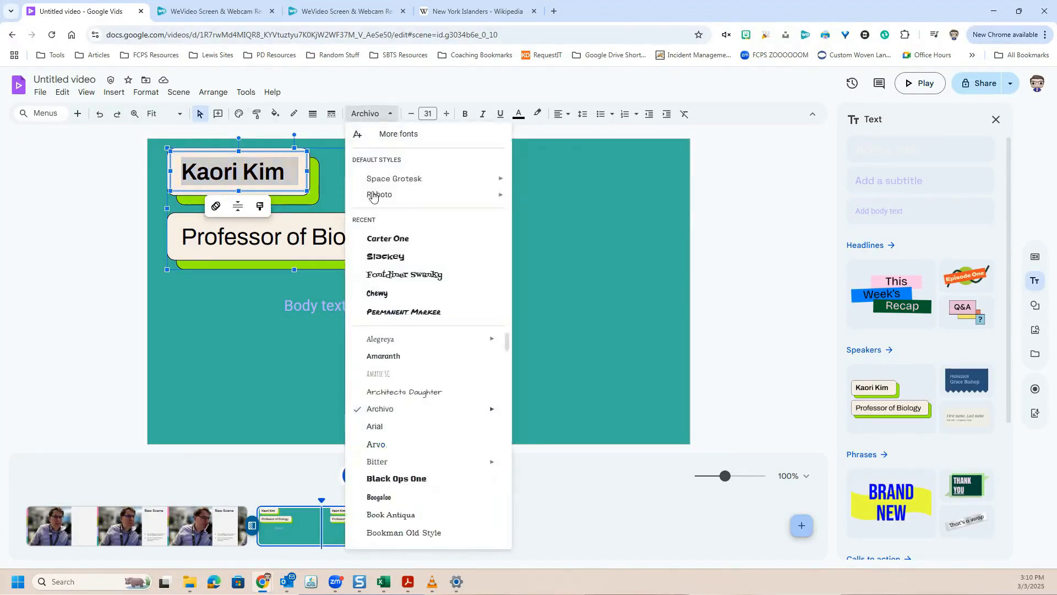
click(382, 242)
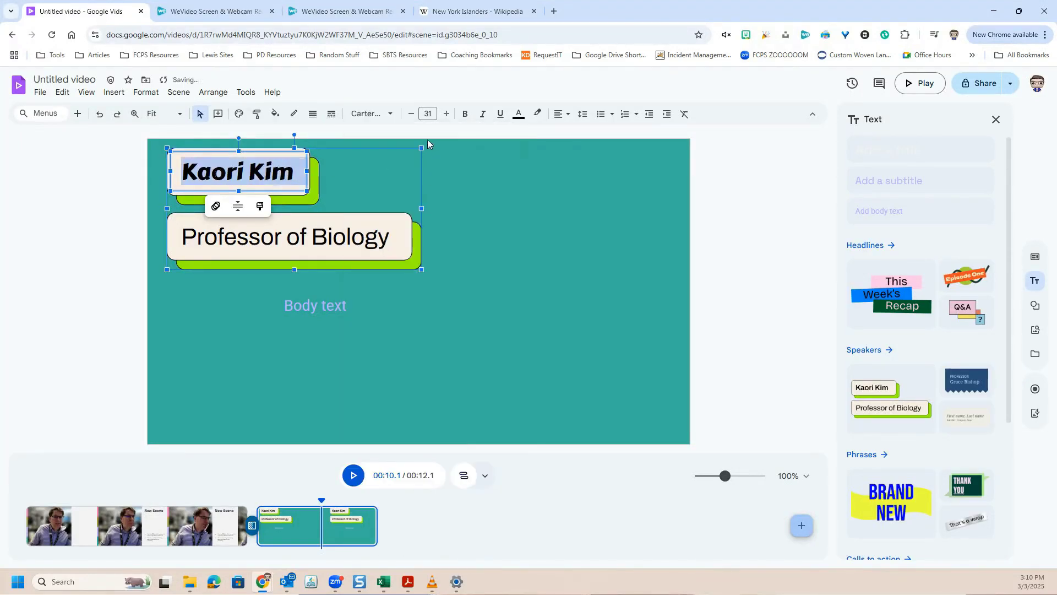
click(518, 114)
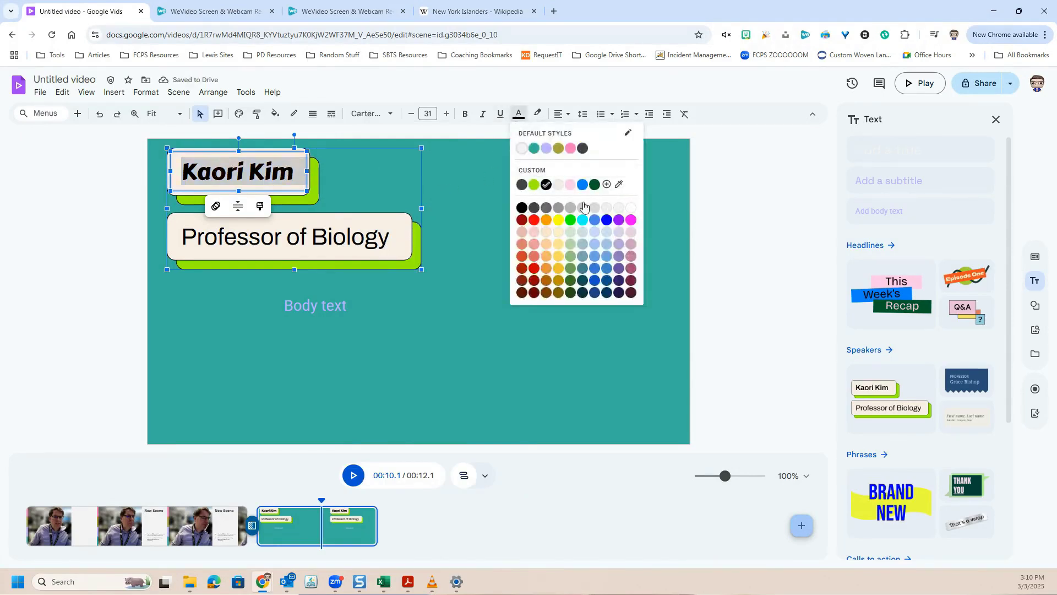
click(583, 185)
click(355, 190)
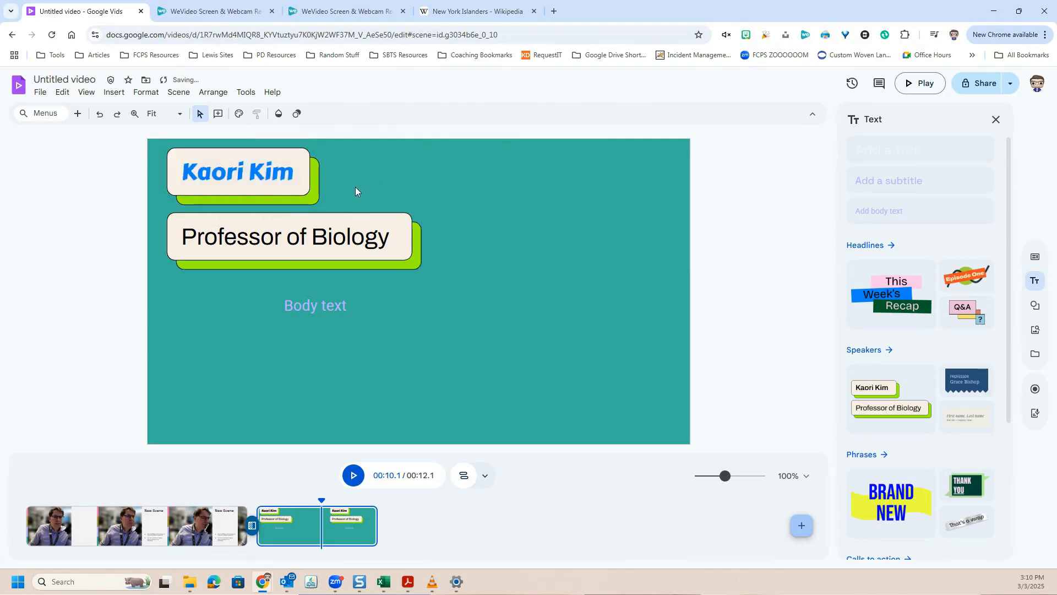
Step: Fill the name text box on the speaker label with solid orange
click(301, 164)
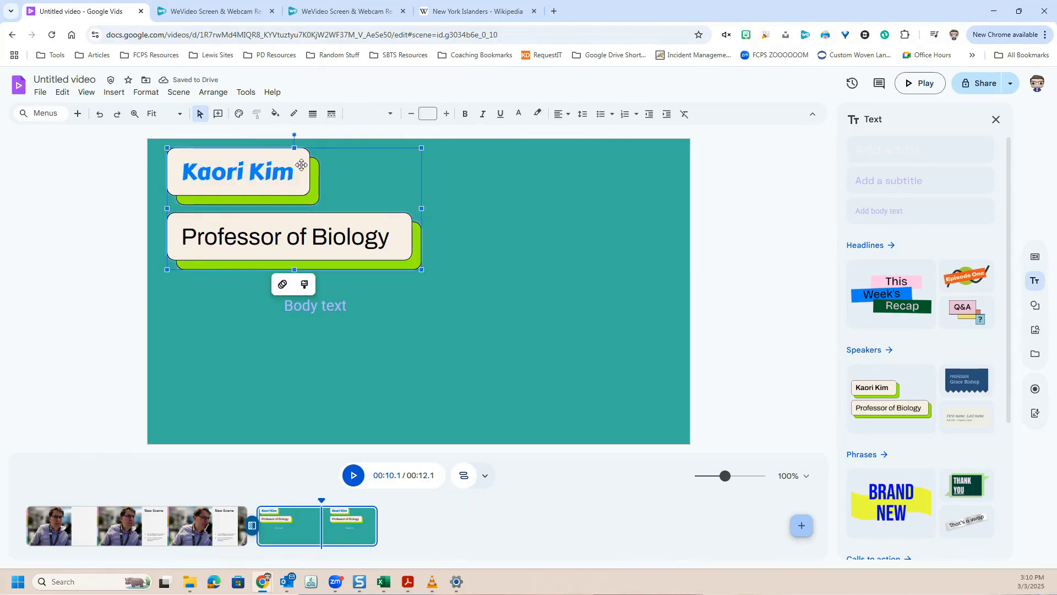
click(288, 166)
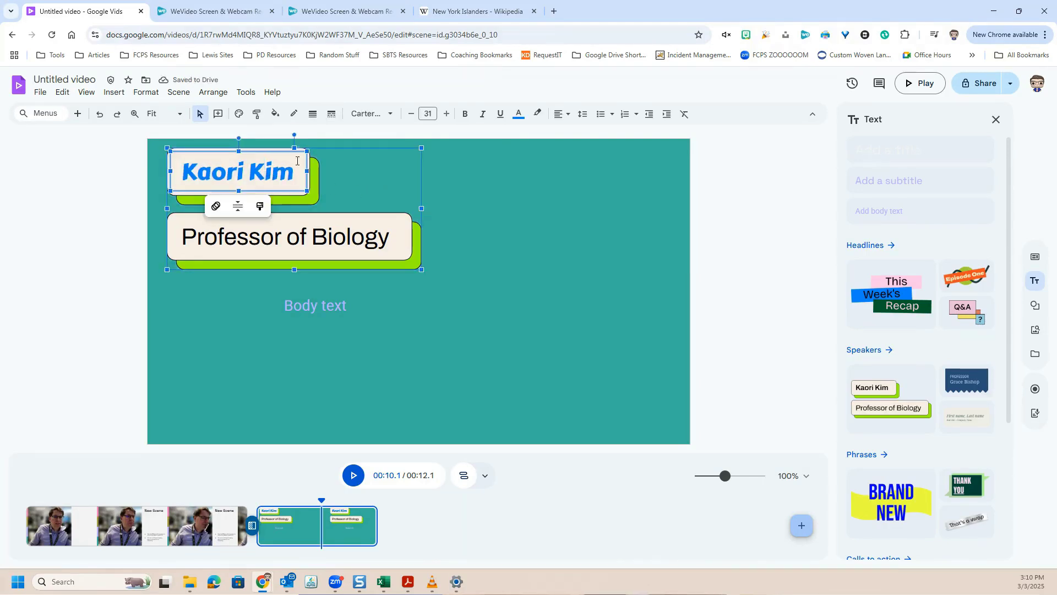
click(274, 114)
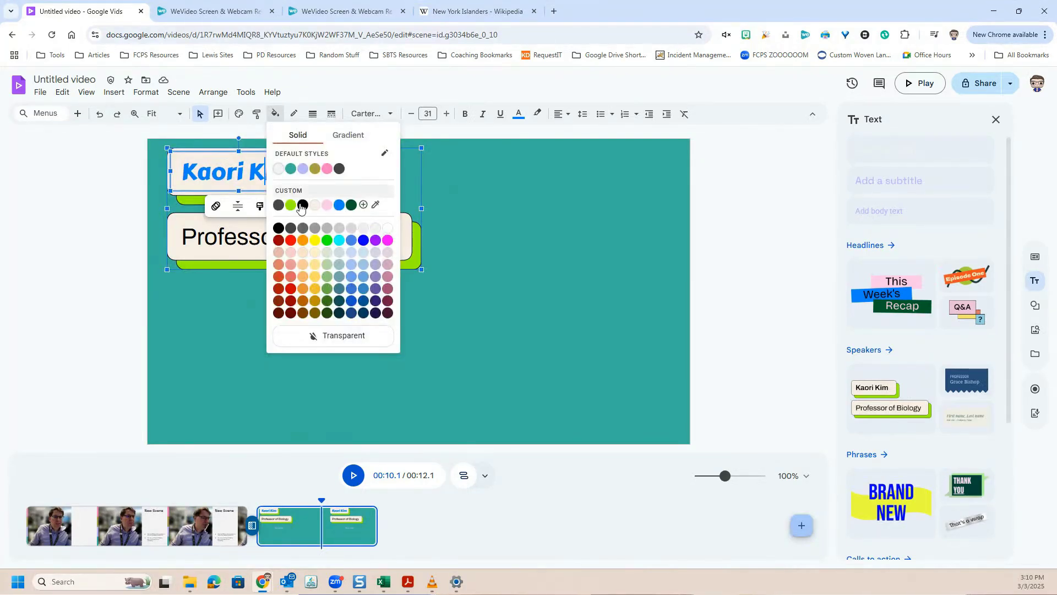
click(302, 241)
click(337, 178)
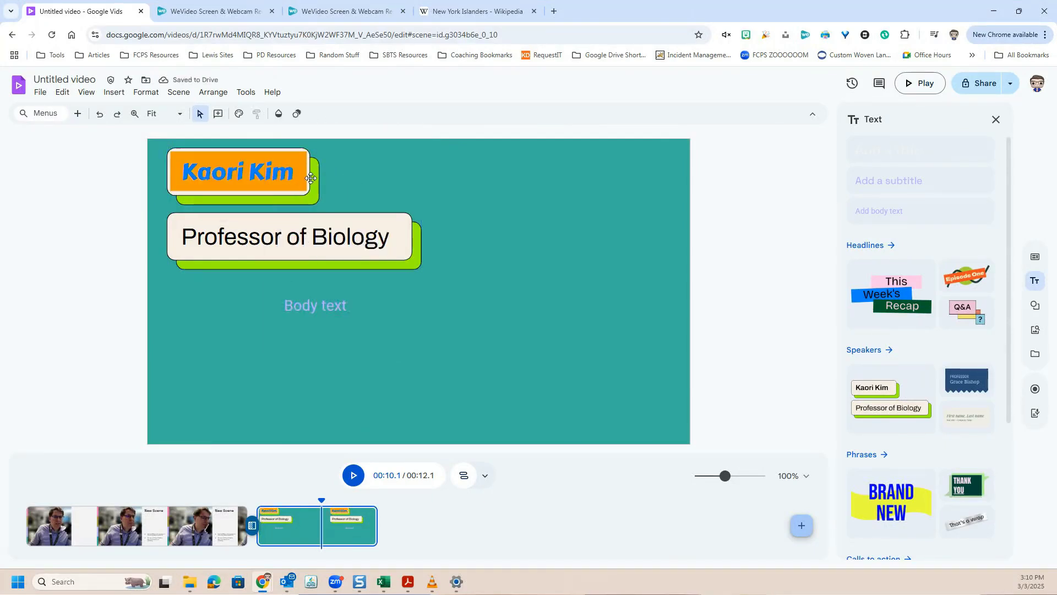
Step: Change the fill of the green shadow shape behind the name box to dark green
click(310, 182)
click(310, 196)
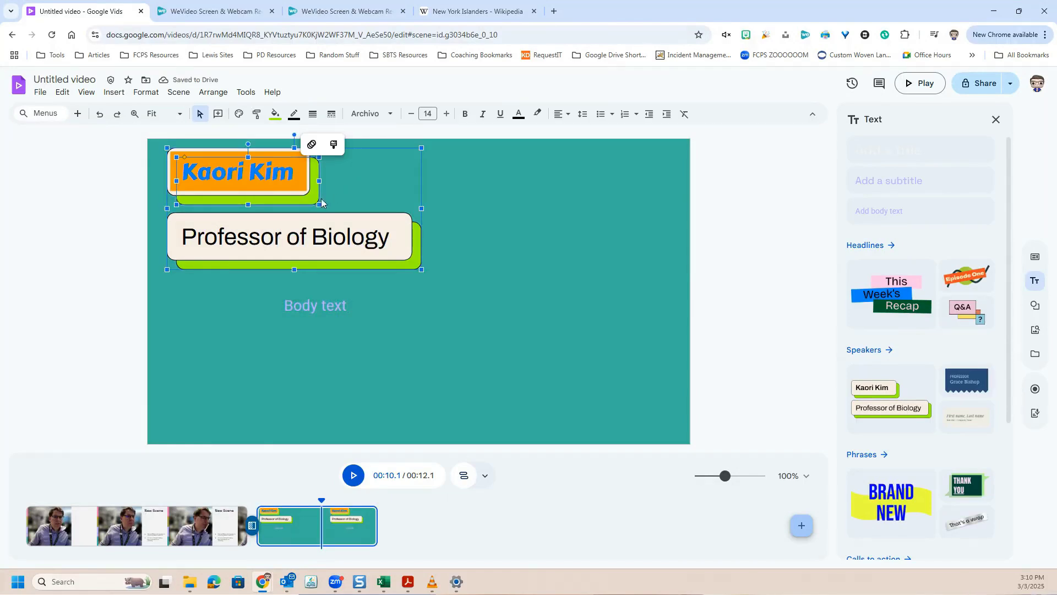
click(275, 114)
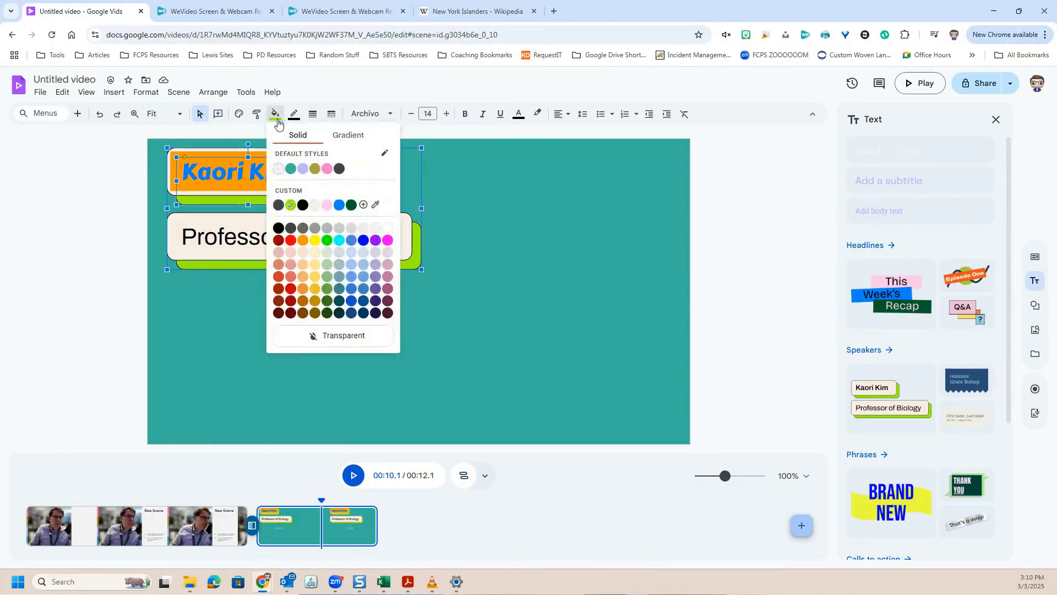
click(351, 205)
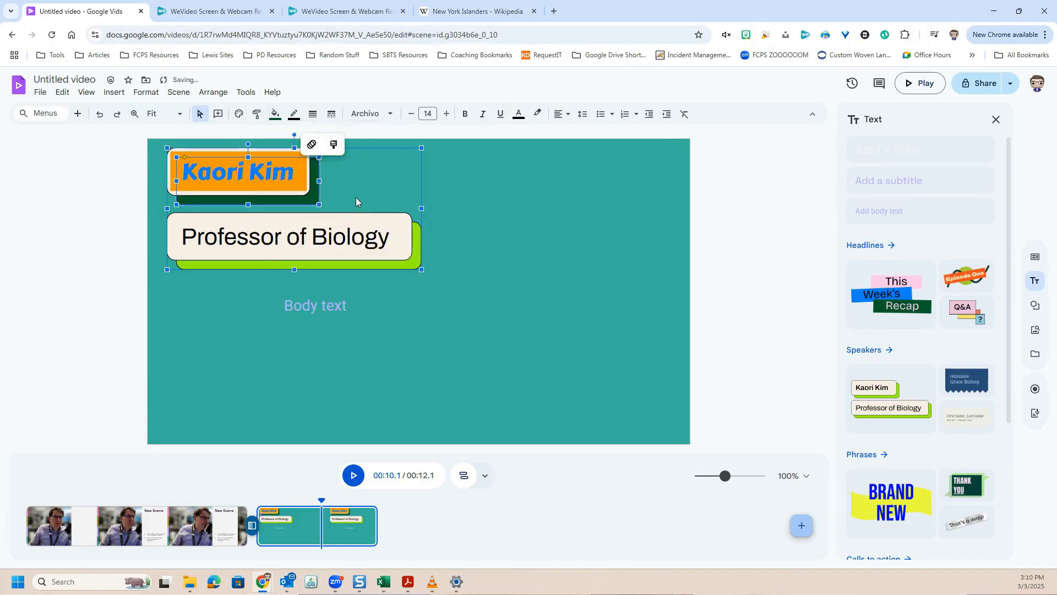
click(356, 197)
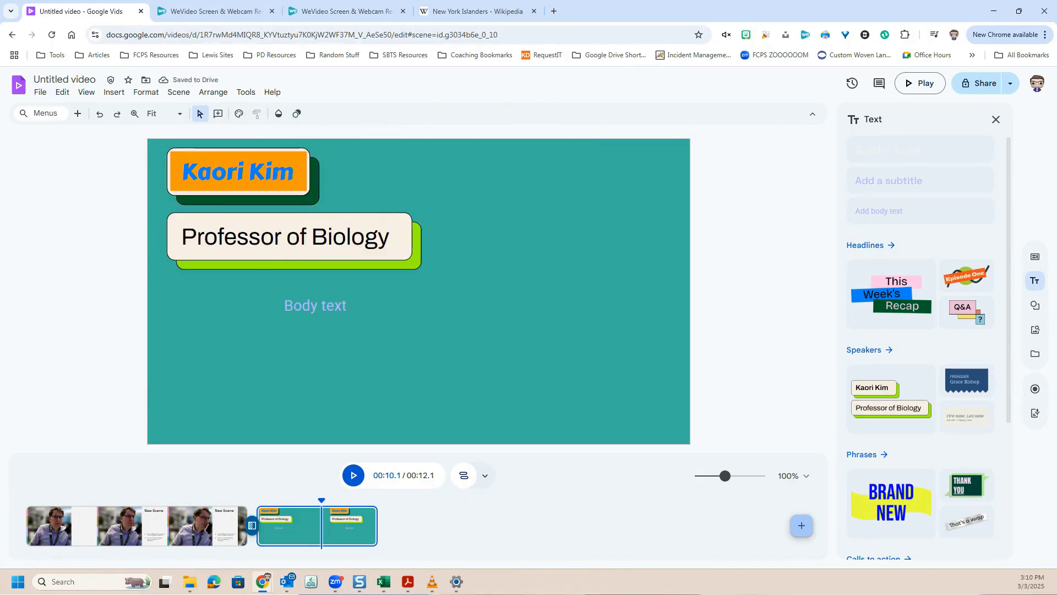
Step: Add a ten-point star callout to the empty side of the teal scene, enlarge it, and enter "dfghj" inside it
click(114, 92)
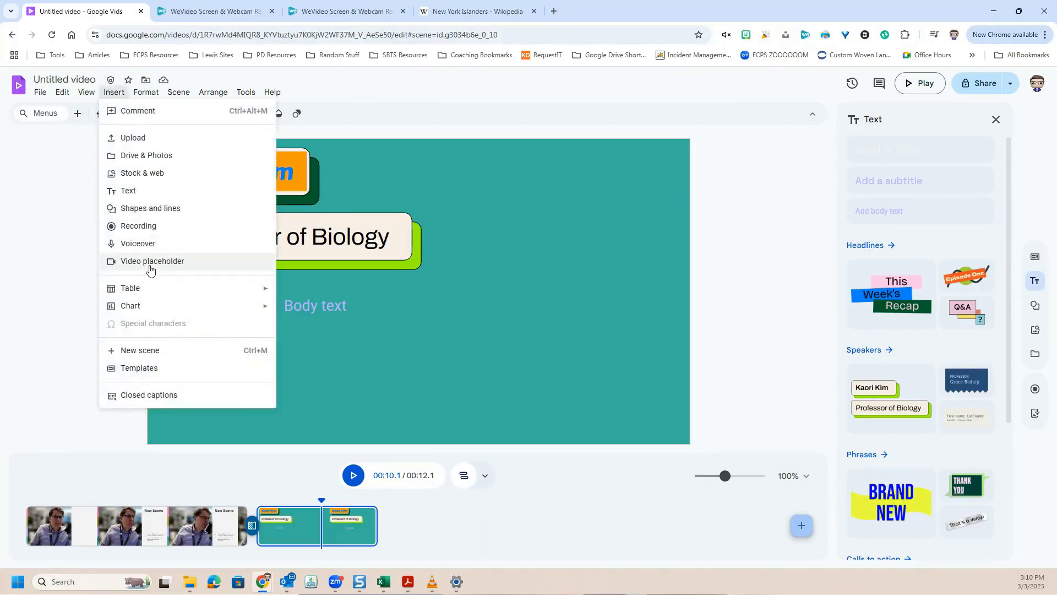
click(160, 207)
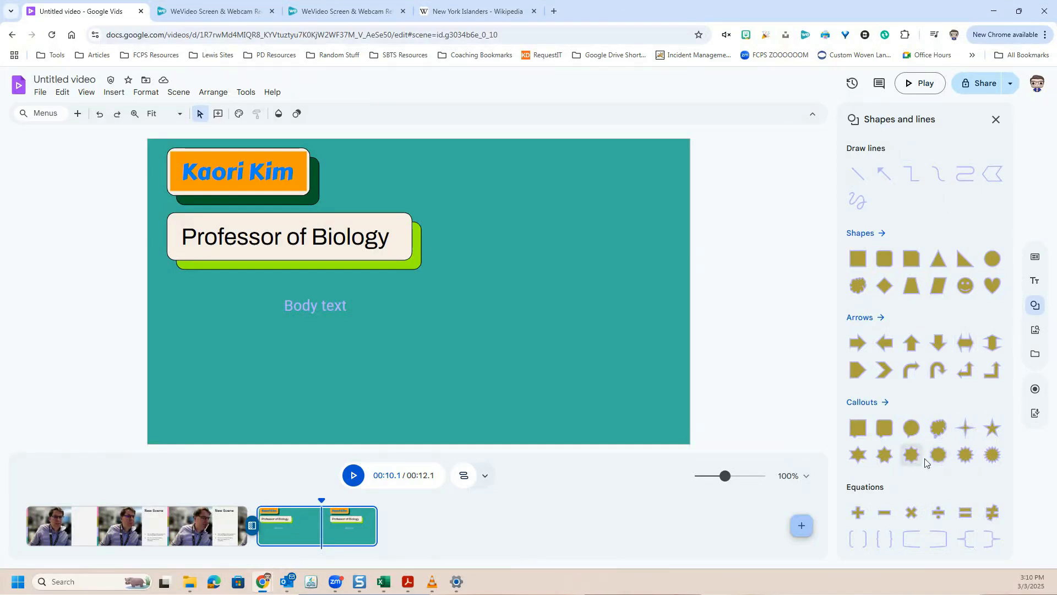
drag(939, 454, 595, 297)
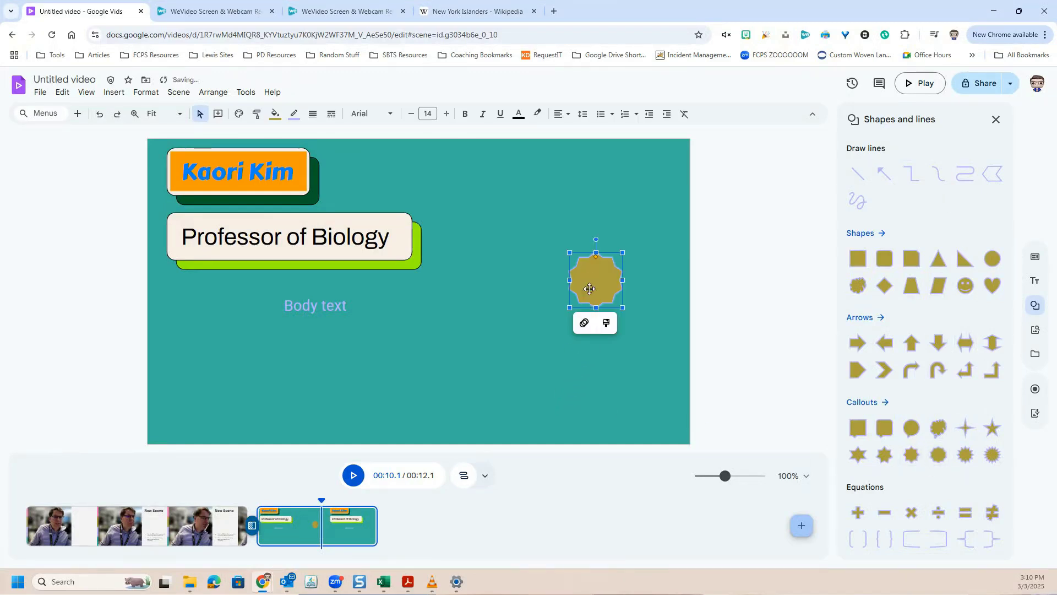
drag(547, 258, 626, 343)
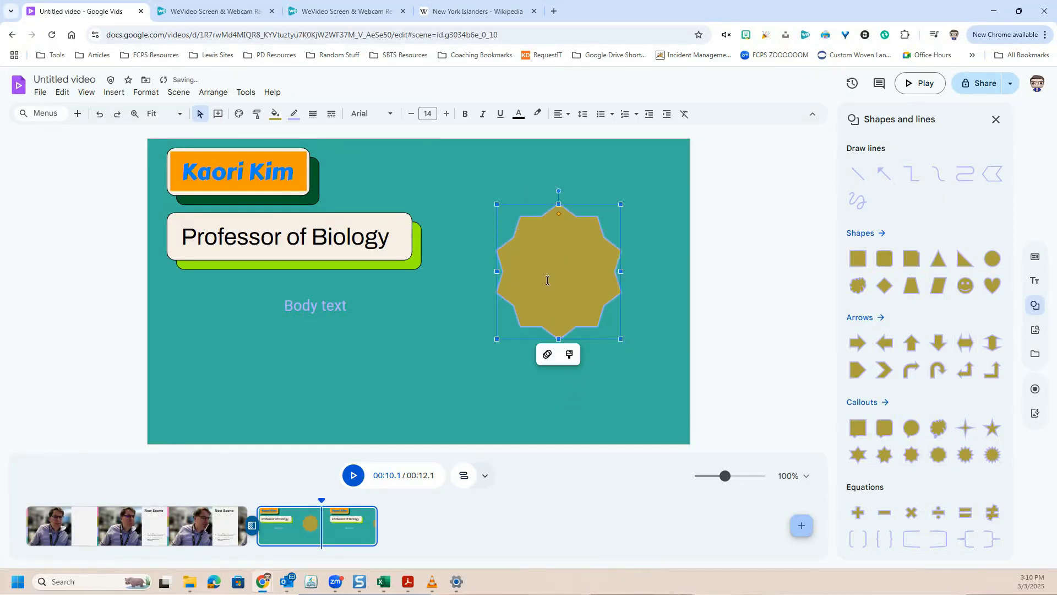
text(dfghj)
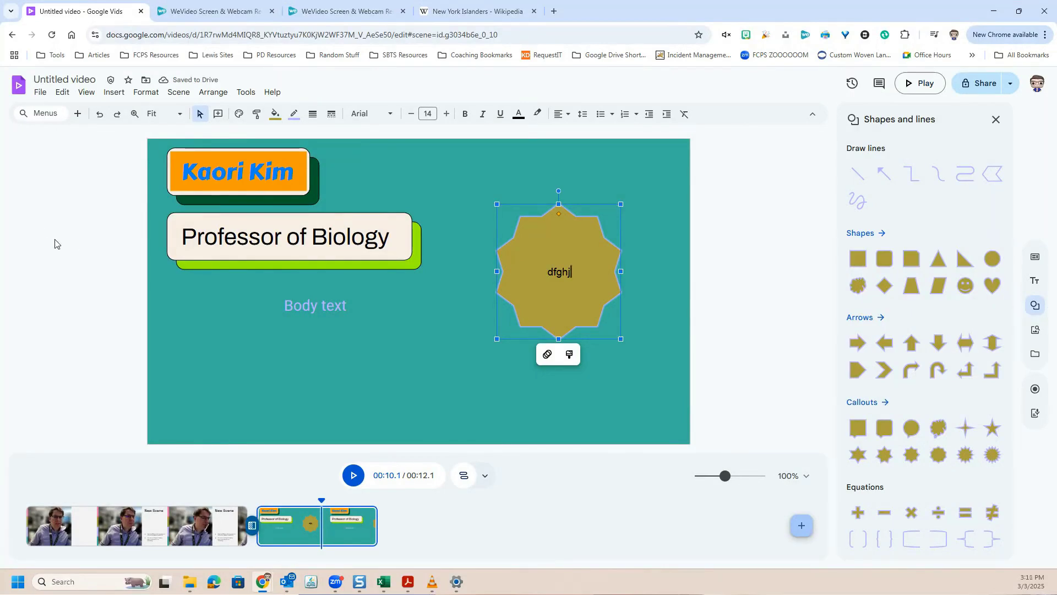
click(114, 92)
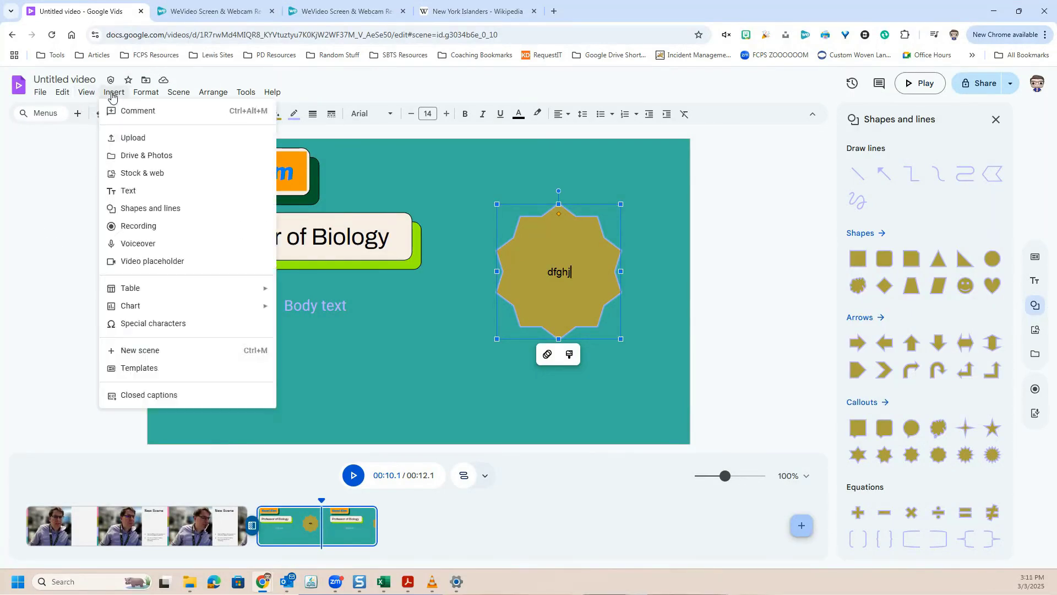
mouse_move(166, 294)
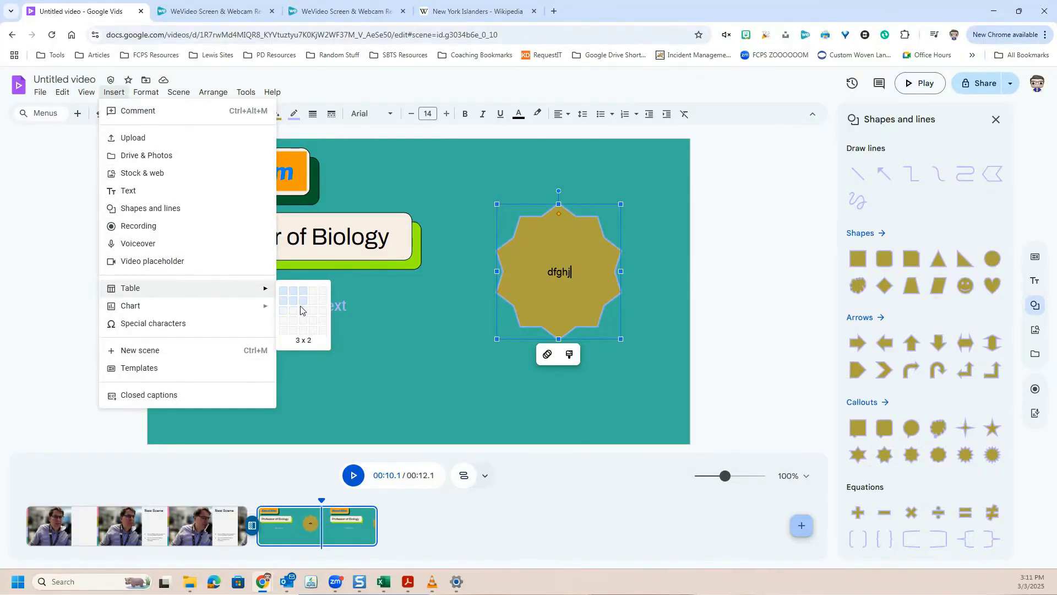
mouse_move(265, 305)
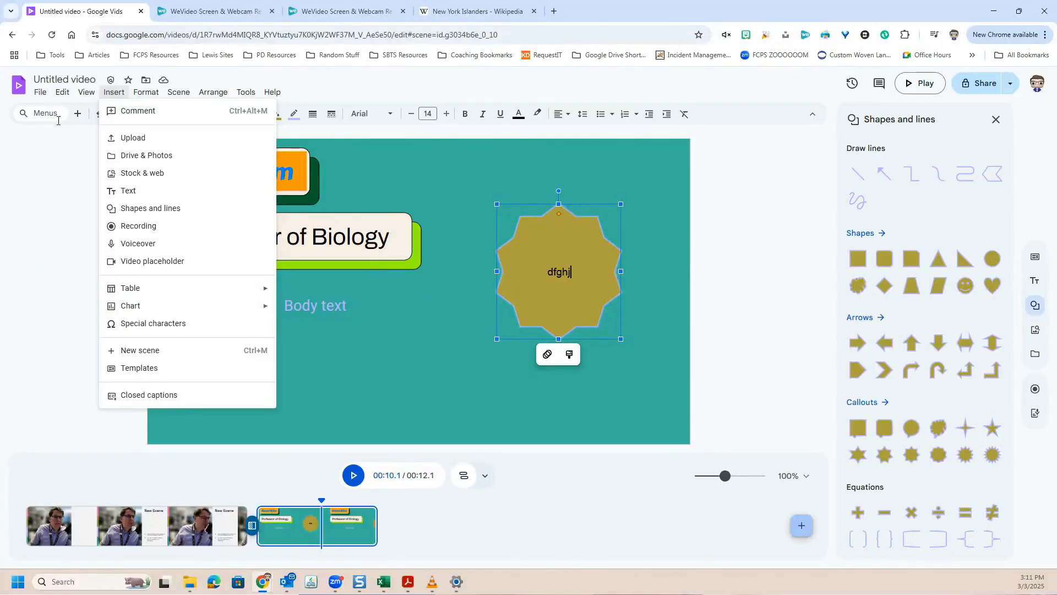
Step: Switch to the New York Islanders Wikipedia page and copy the team logo image
click(464, 14)
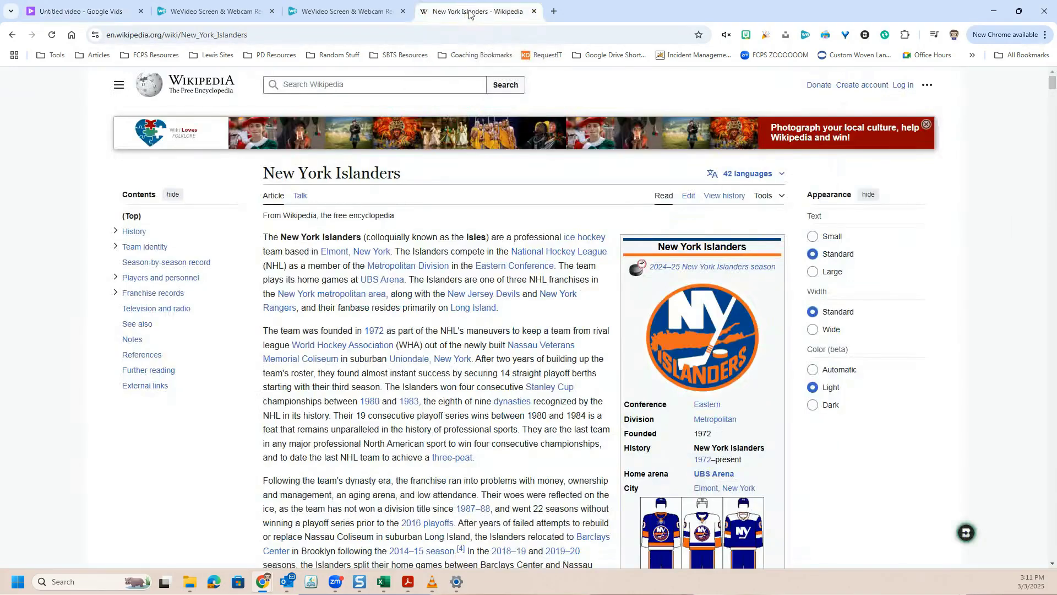
right_click(711, 339)
click(756, 370)
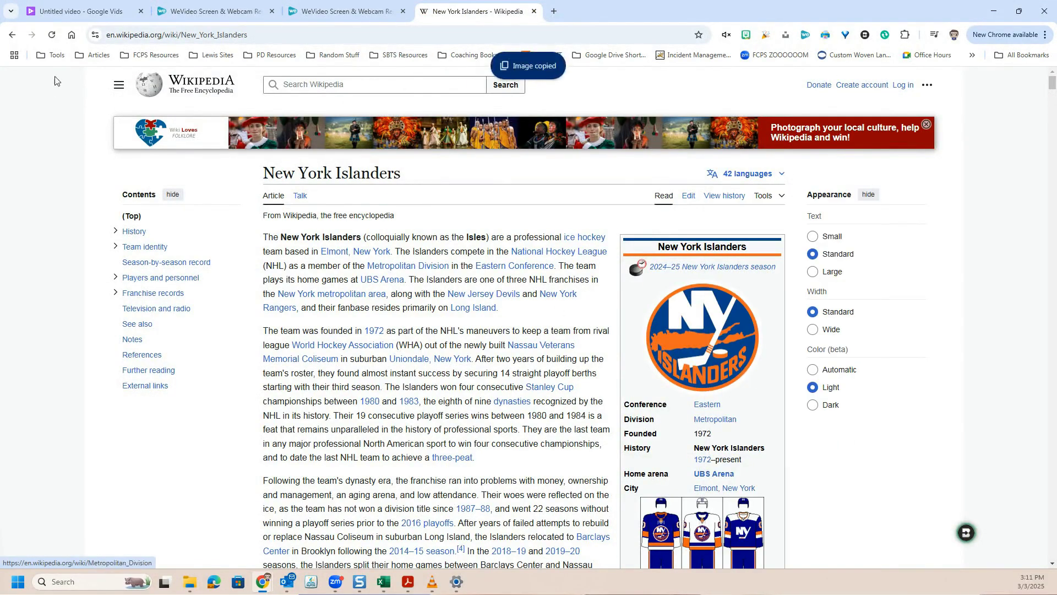
Step: Return to the Google Vids project, paste the Islanders logo into the teal scene, and move it below the star shape
click(83, 11)
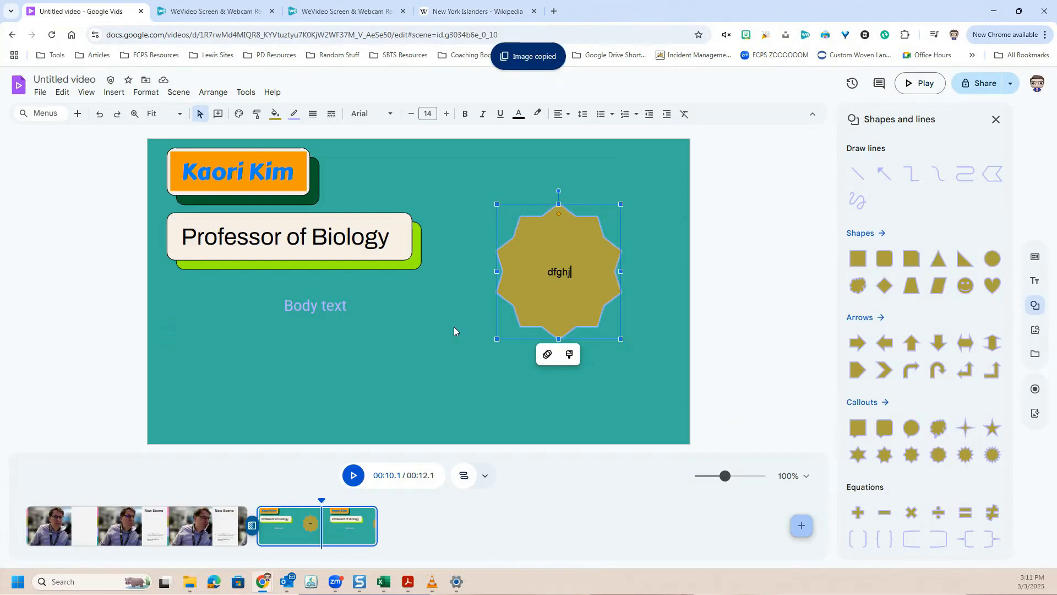
click(388, 417)
right_click(407, 359)
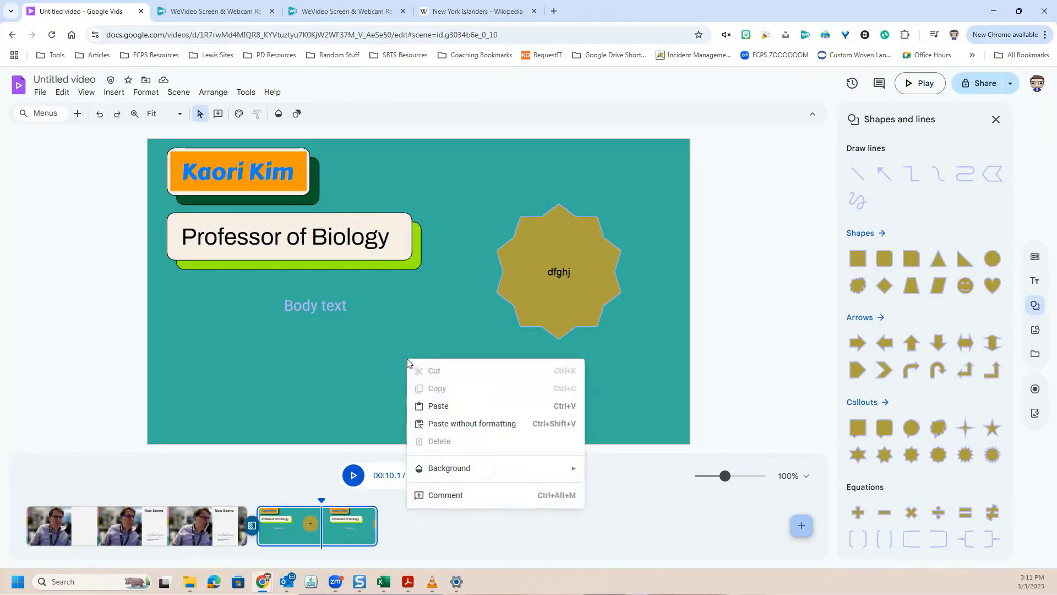
click(444, 411)
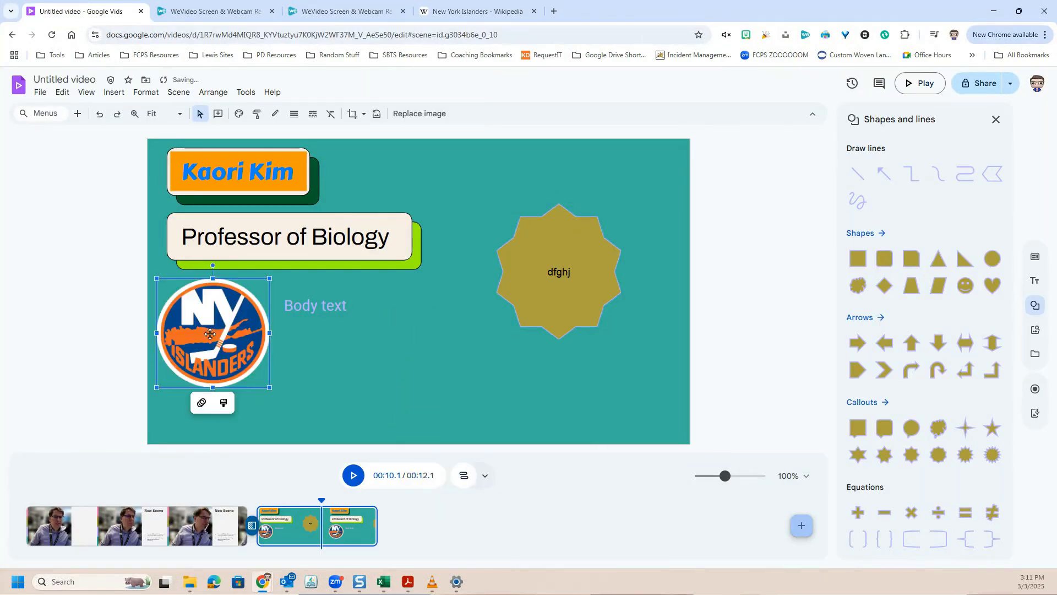
drag(210, 334, 462, 375)
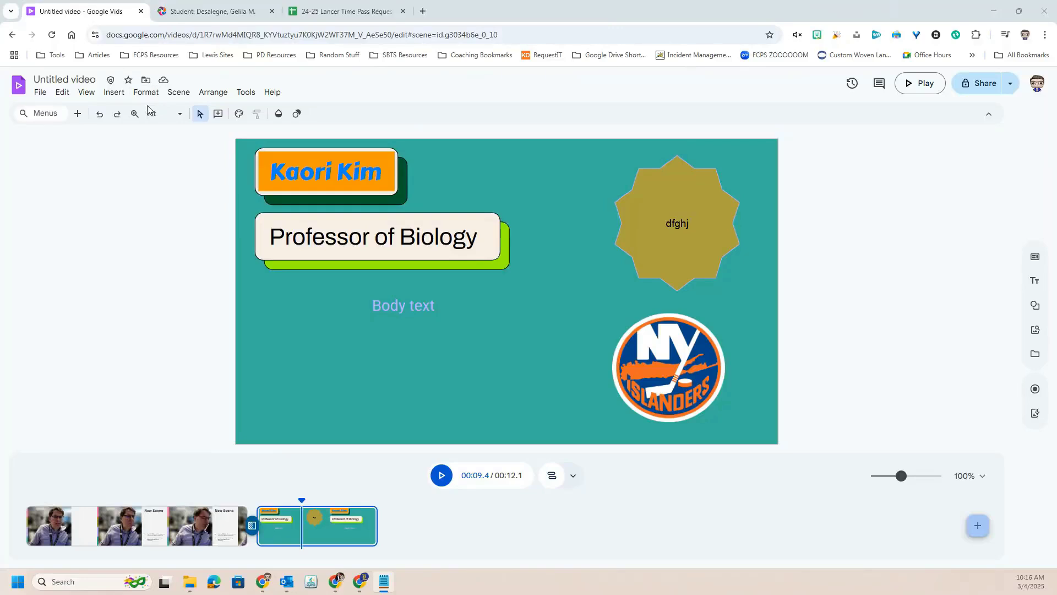
Step: Search the stock media for "sea life" and place the dark reef fish video below the Professor of Biology label
click(115, 97)
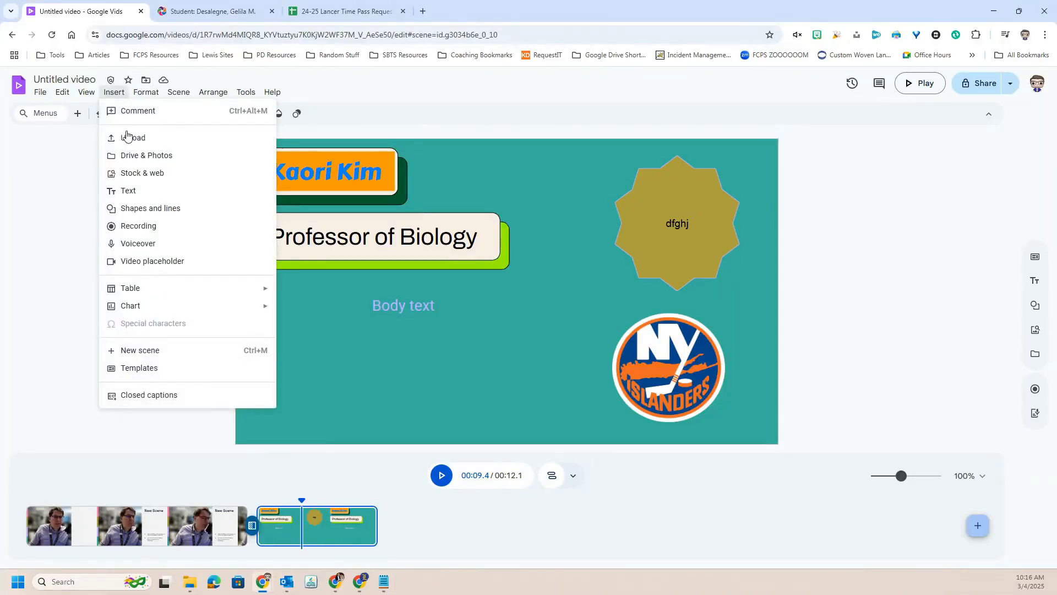
click(135, 173)
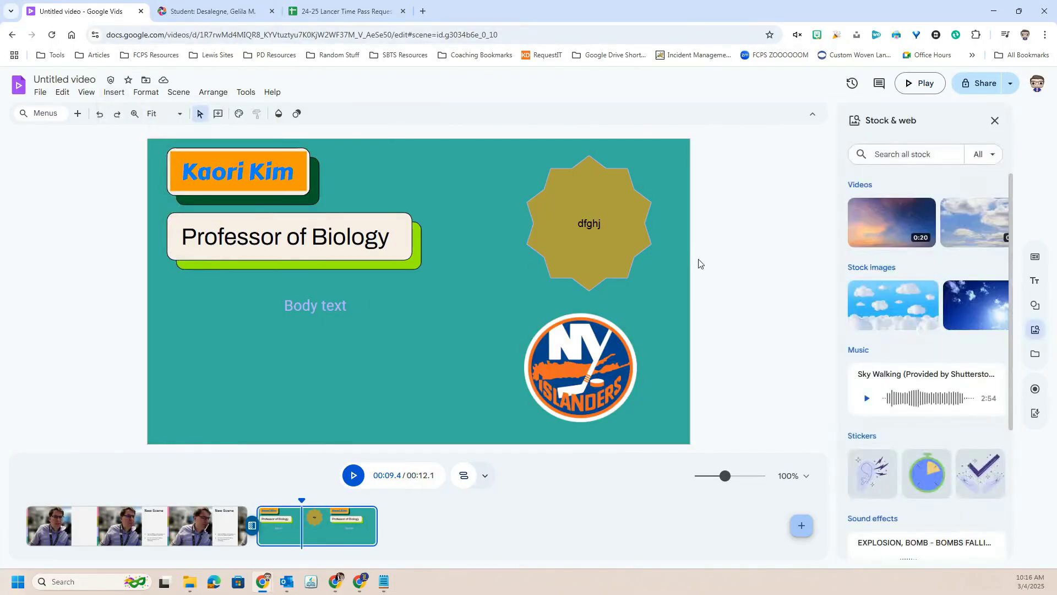
click(893, 154)
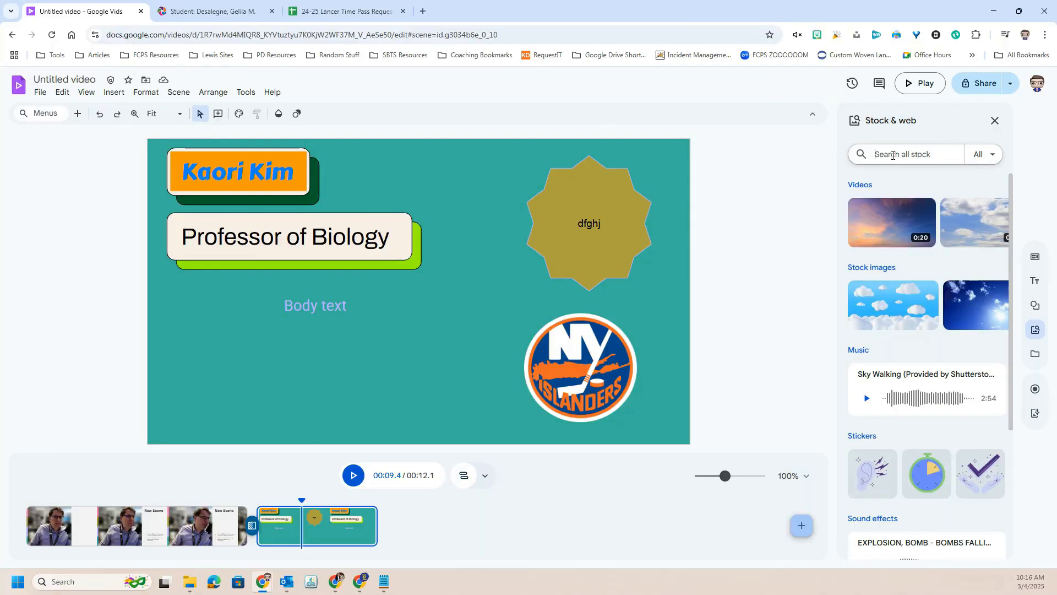
text(sea life)
key(Return)
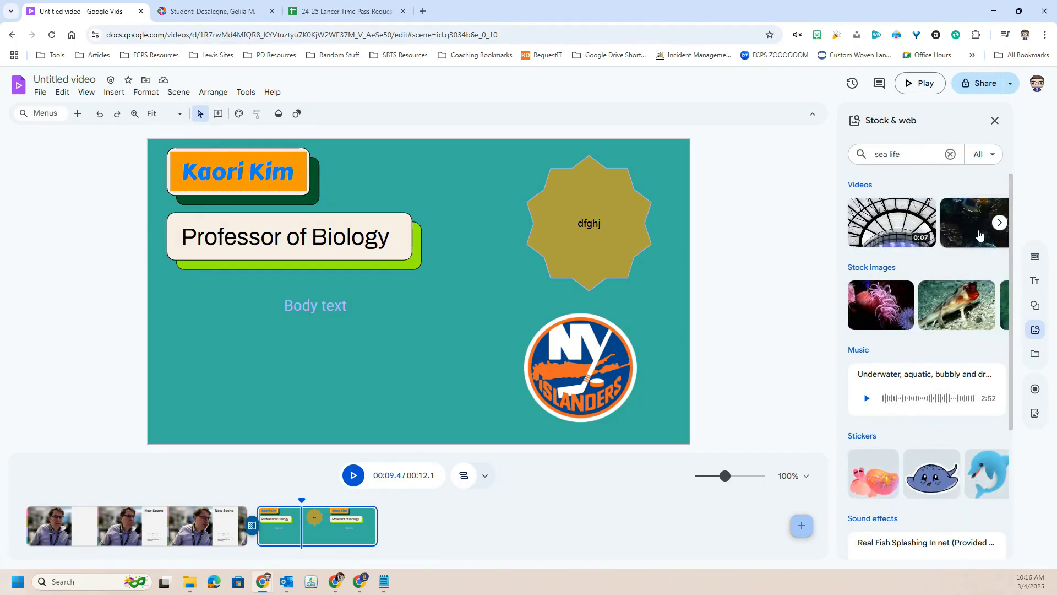
drag(979, 235, 292, 368)
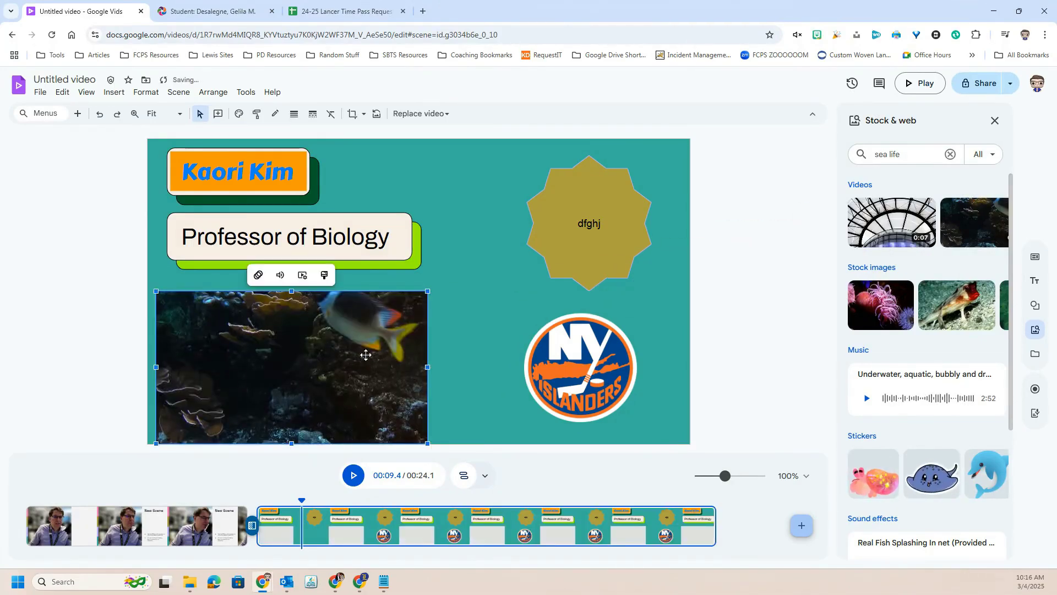
drag(366, 355, 323, 388)
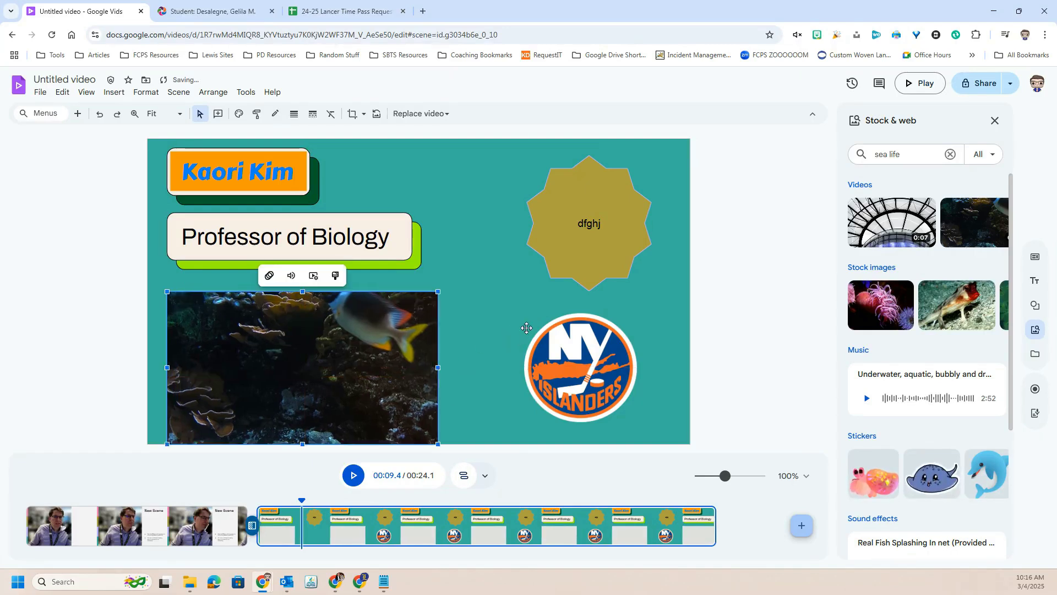
Step: Browse the sea life music results and add the "Underwater World - Nature" track to the timeline at 00:09.4
mouse_move(892, 376)
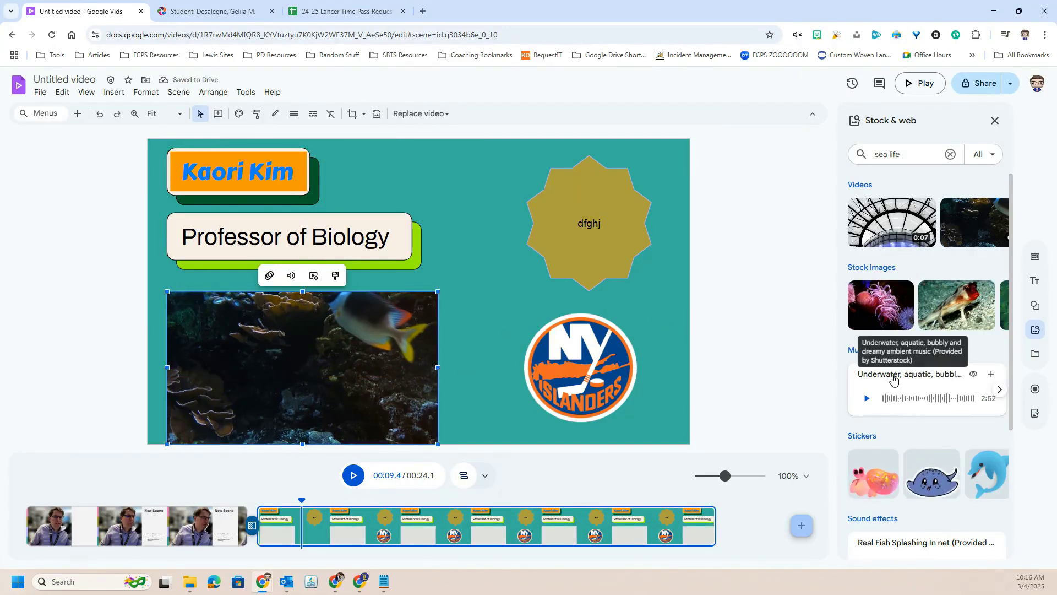
scroll(893, 378, down, 2)
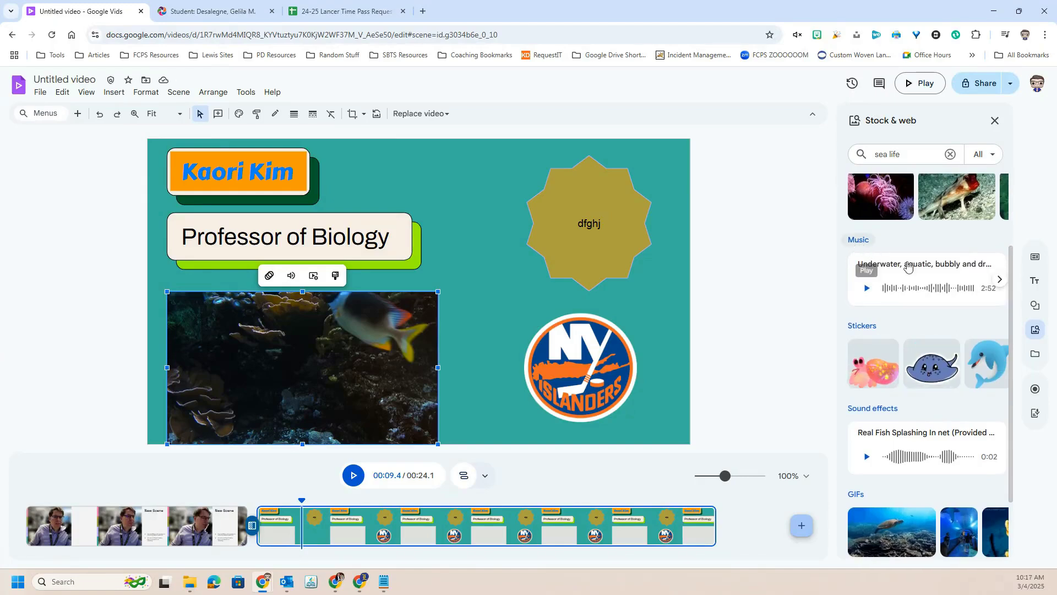
click(1000, 281)
click(1000, 281)
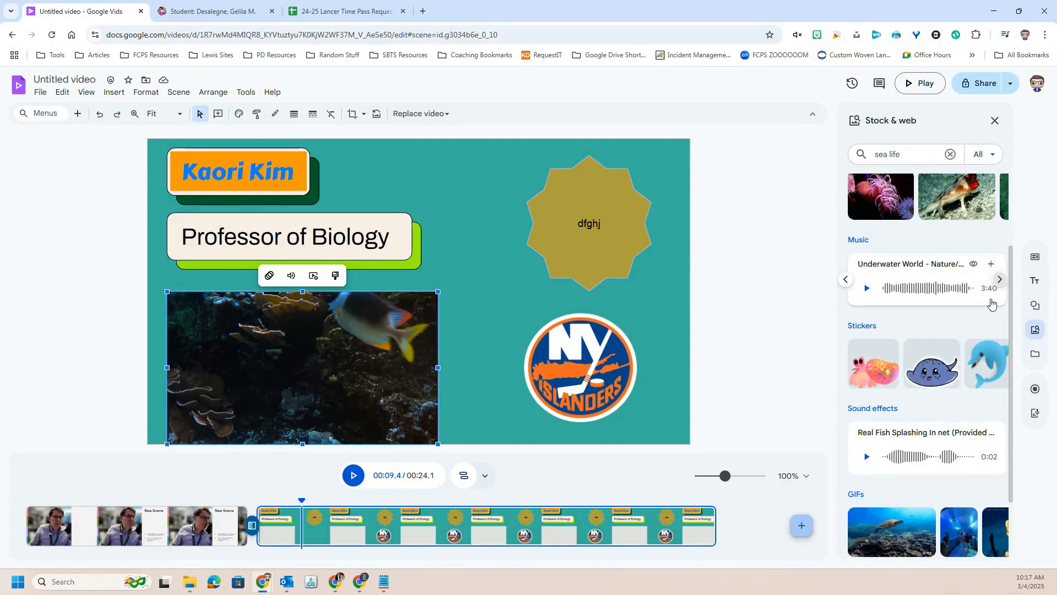
mouse_move(890, 293)
click(921, 277)
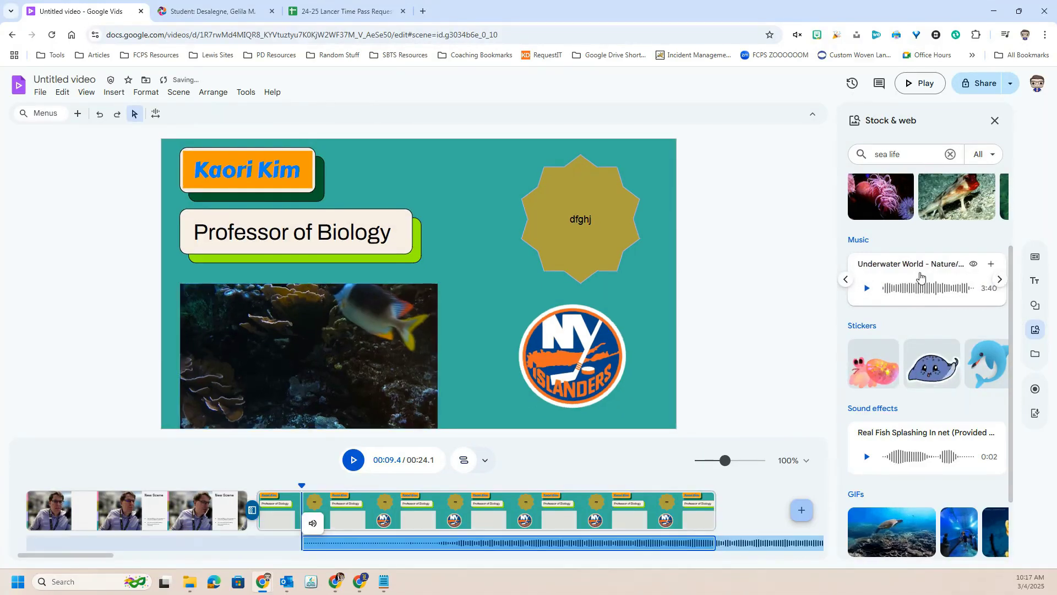